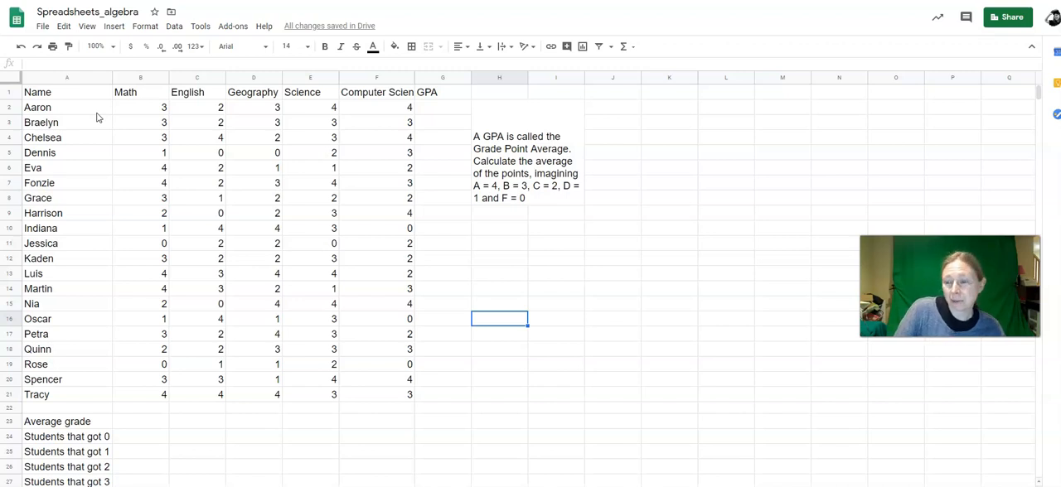
Step: Calculate the first student's GPA in G2 with an AVERAGE formula over the five subject grades in B2:F2
{"action": "left_click", "coordinate": [161, 110]}
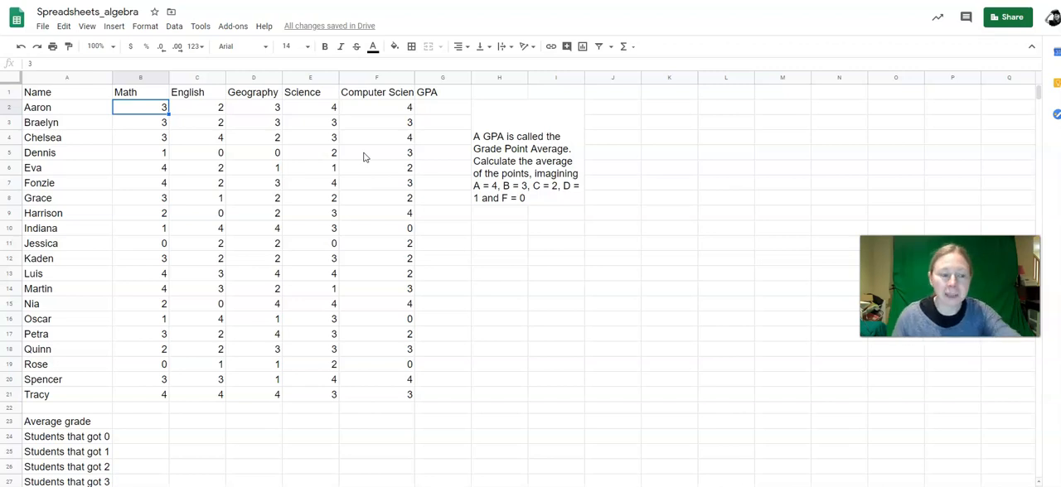
{"action": "left_click", "coordinate": [441, 113]}
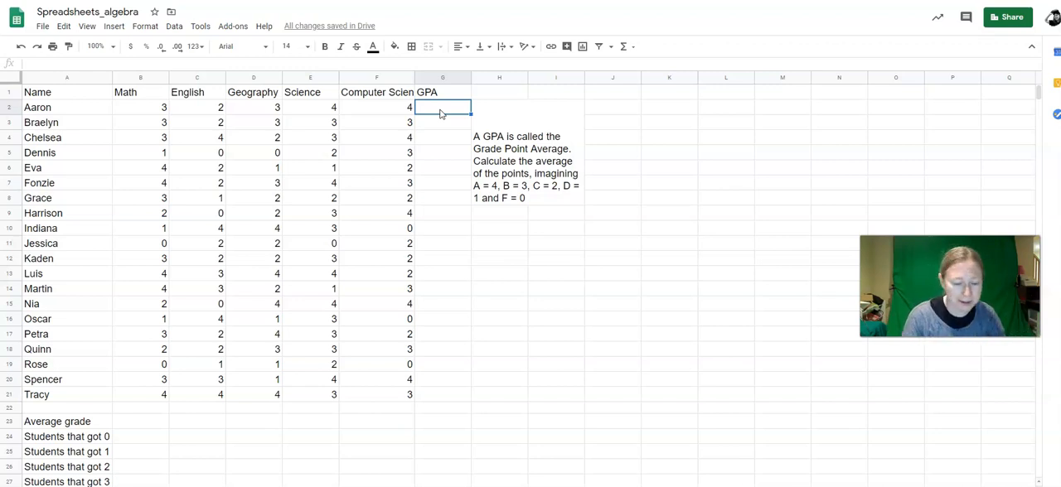
{"action": "type", "text": "="}
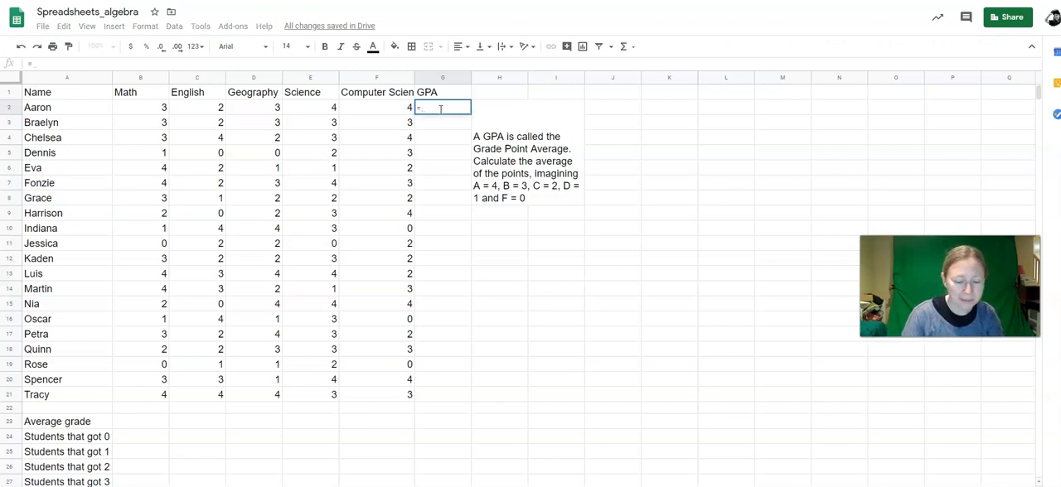
{"action": "type", "text": "average"}
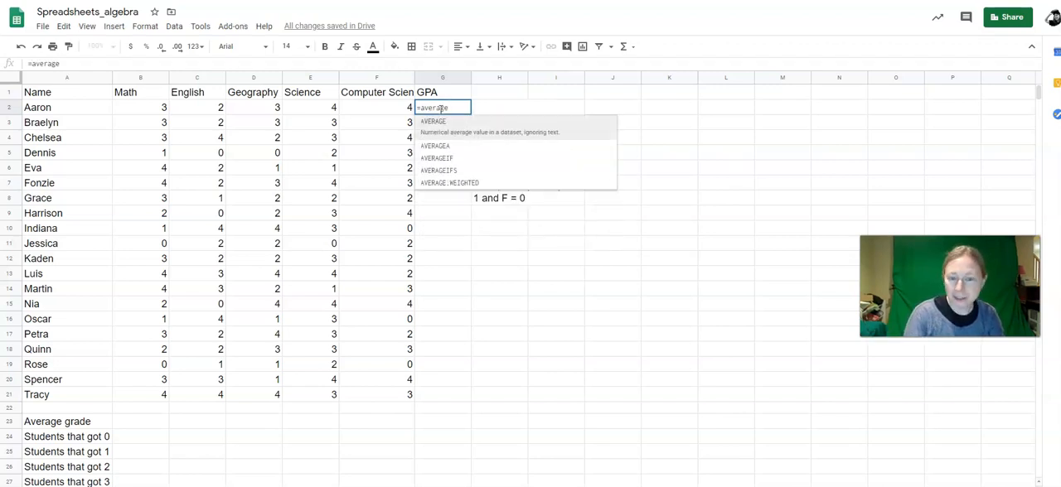
{"action": "type", "text": "("}
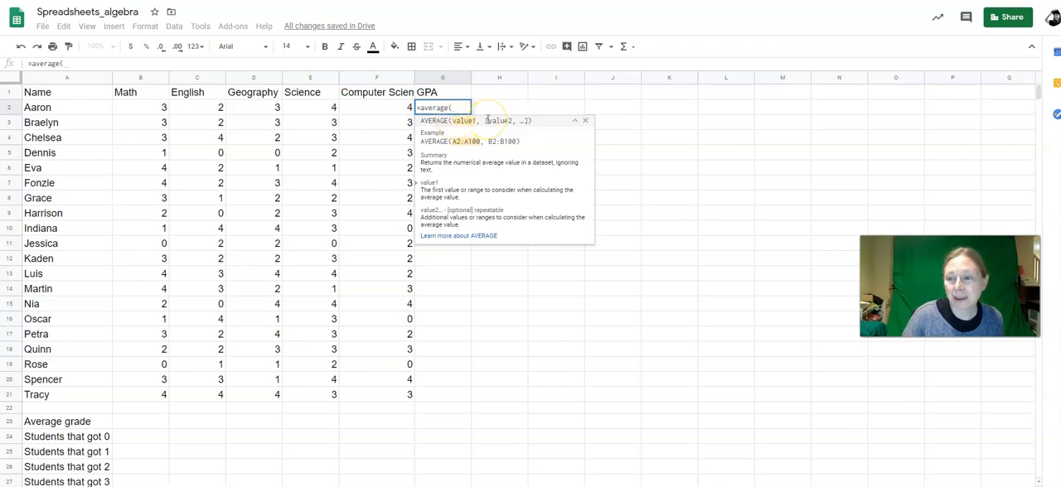
{"action": "left_click", "coordinate": [153, 108]}
{"action": "left_click_drag", "start_coordinate": [153, 108], "coordinate": [383, 107]}
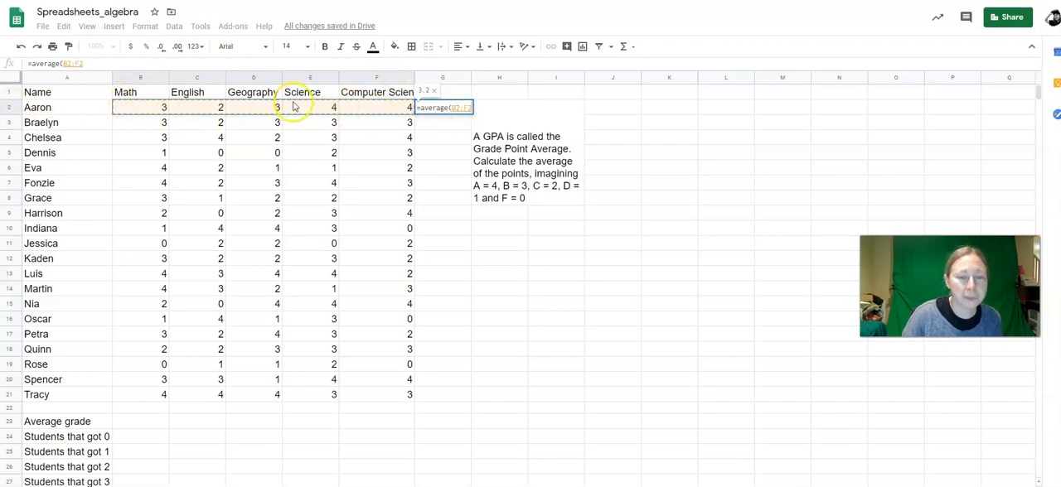
{"action": "key", "text": "Return"}
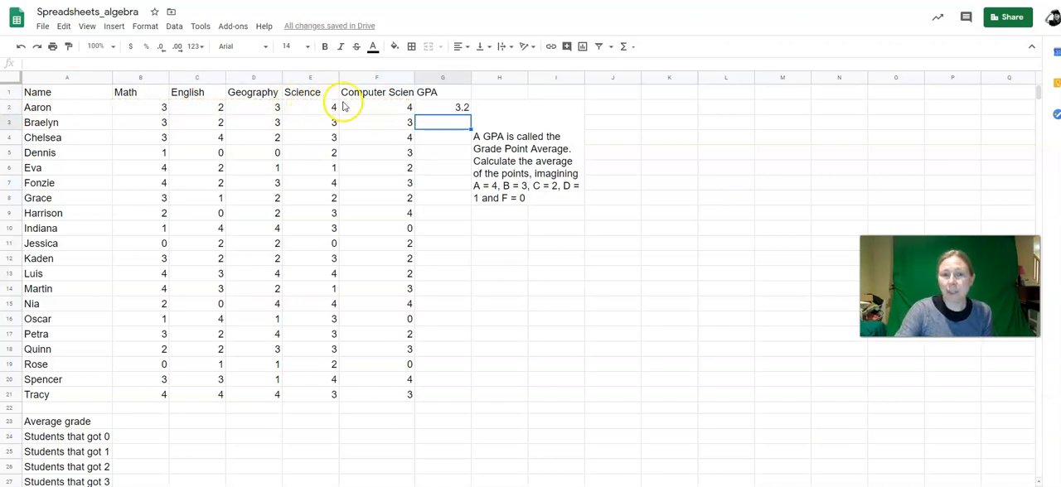
Step: Copy the GPA formula from G2 down through G21 and check the copied formulas for several students
{"action": "left_click", "coordinate": [441, 108]}
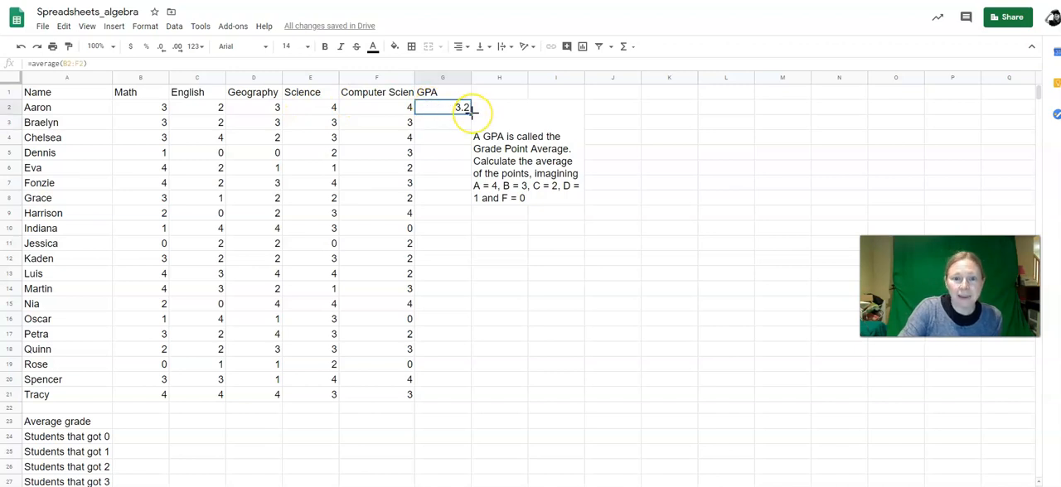
{"action": "left_click_drag", "start_coordinate": [471, 114], "coordinate": [456, 389]}
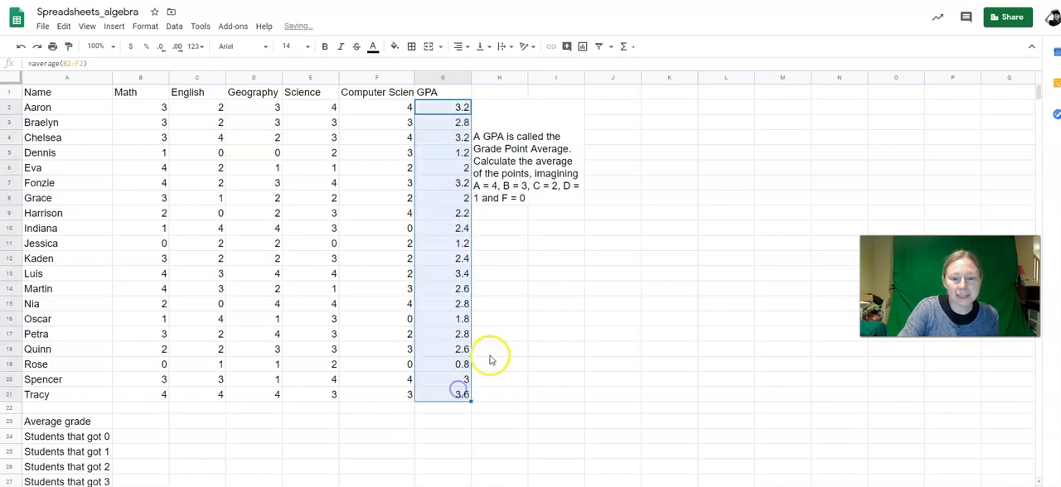
{"action": "left_click", "coordinate": [449, 215]}
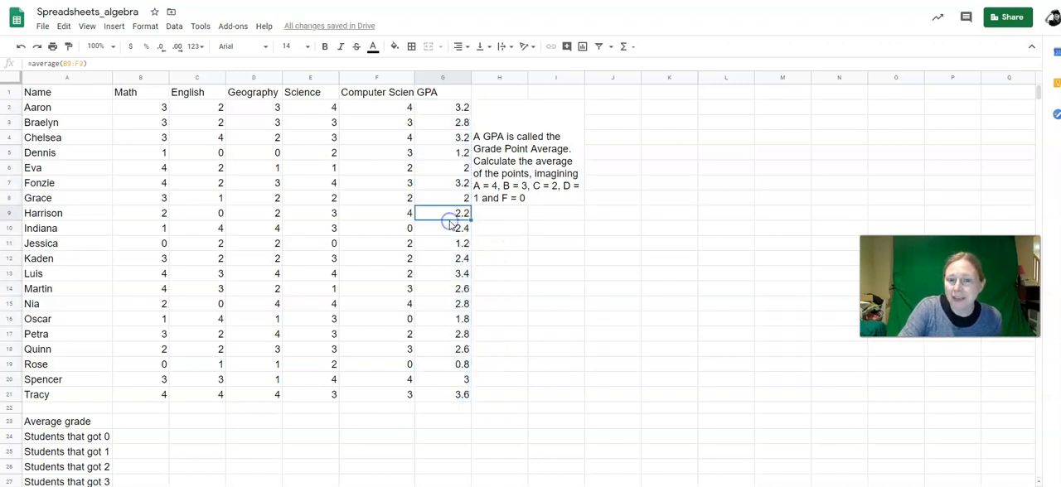
{"action": "left_click", "coordinate": [436, 156]}
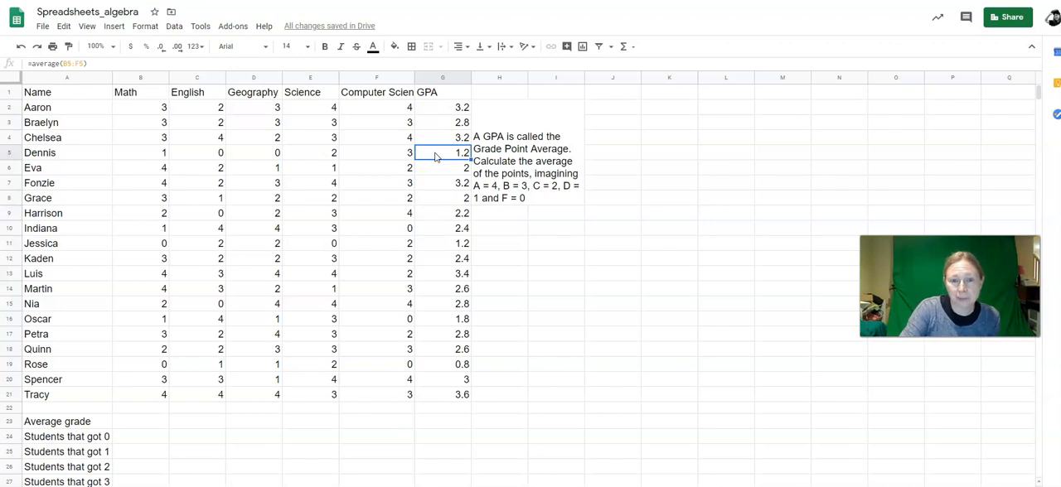
{"action": "left_click", "coordinate": [441, 366]}
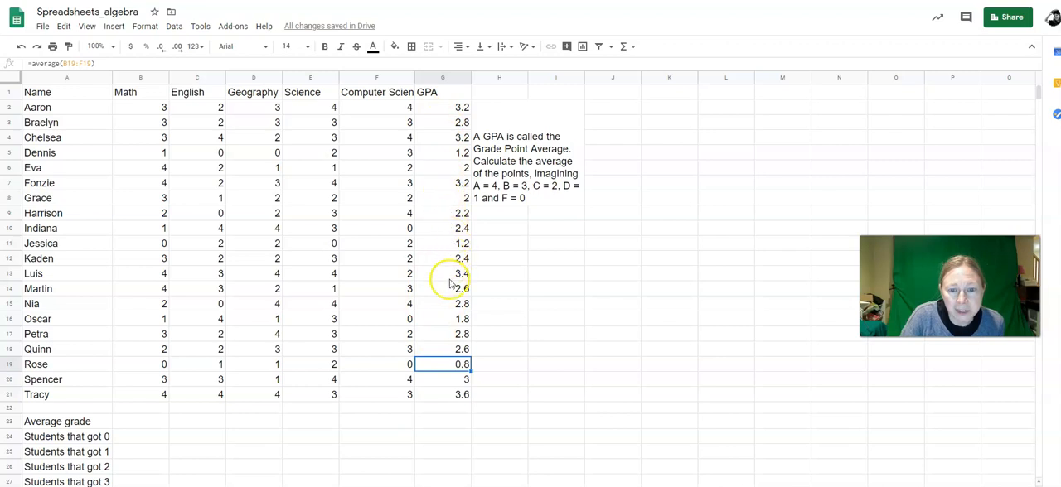
{"action": "left_click", "coordinate": [438, 396]}
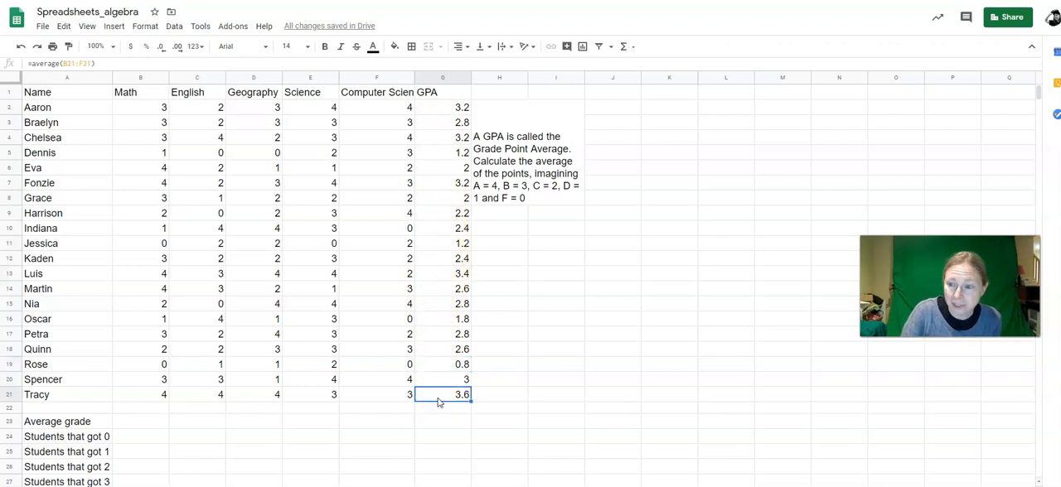
Step: Calculate the average Math grade in B23 with an AVERAGE formula over B2:B21
{"action": "left_click", "coordinate": [131, 422]}
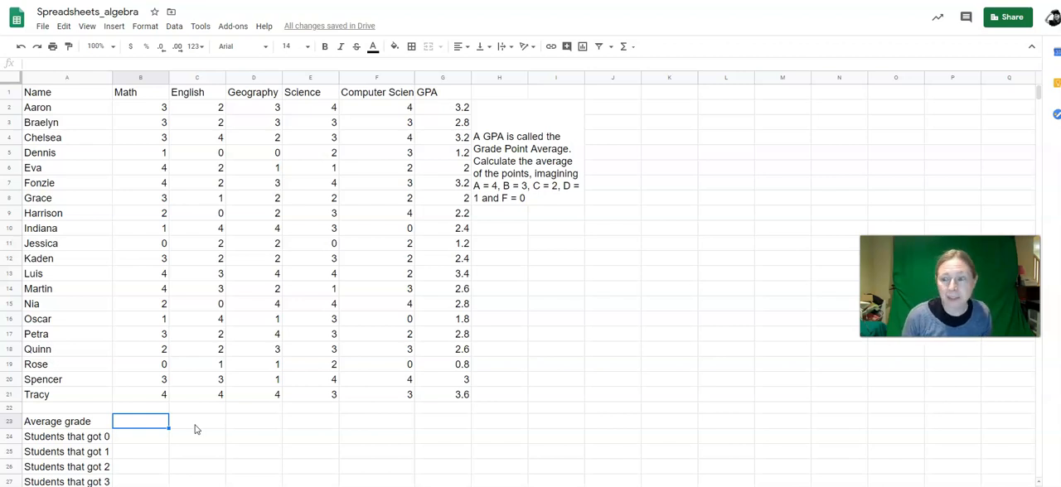
{"action": "type", "text": "="}
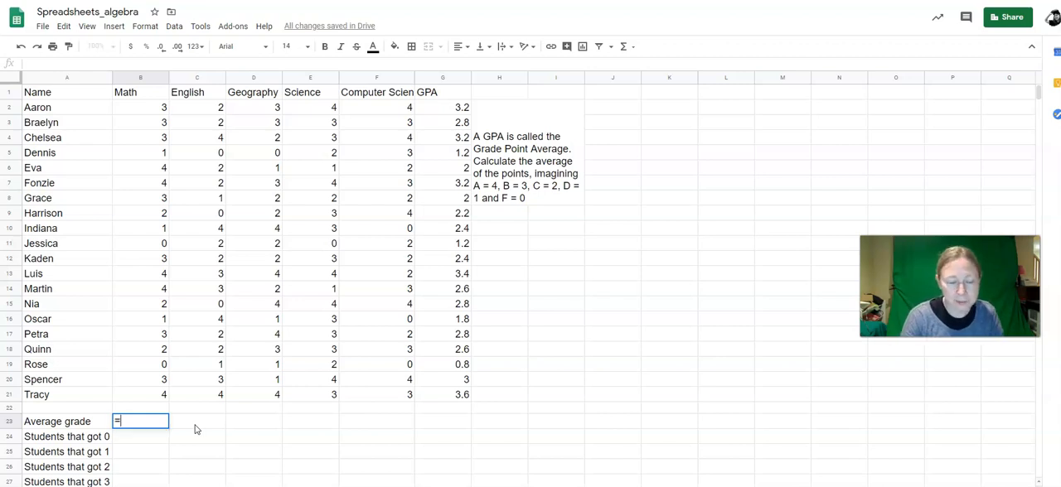
{"action": "type", "text": "average("}
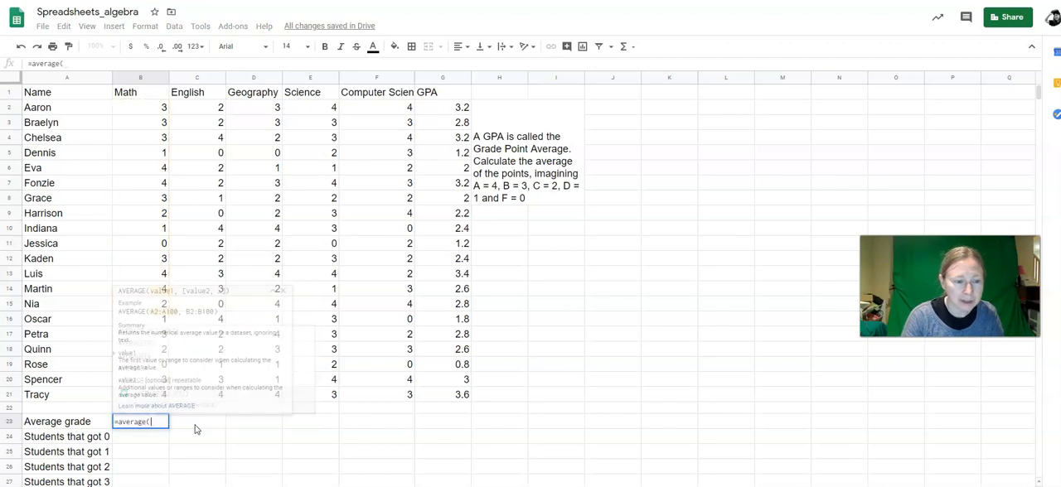
{"action": "left_click_drag", "start_coordinate": [141, 112], "coordinate": [148, 394]}
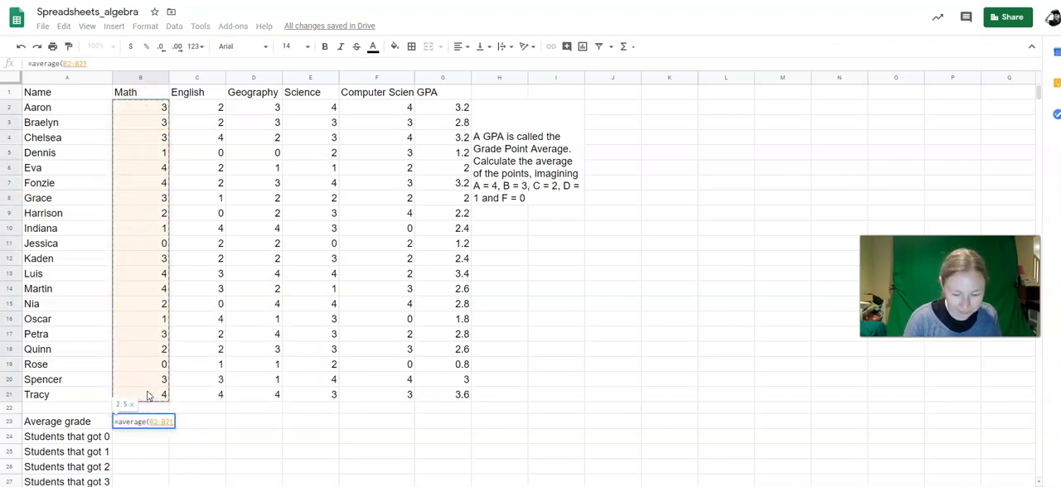
{"action": "key", "text": "Return"}
{"action": "type", "text": "\\"}
{"action": "key", "text": "BackSpace"}
Step: Copy the average grade formula from B23 across to F23 and check the copies under Science and English
{"action": "left_click", "coordinate": [154, 423]}
{"action": "left_click_drag", "start_coordinate": [168, 427], "coordinate": [388, 429]}
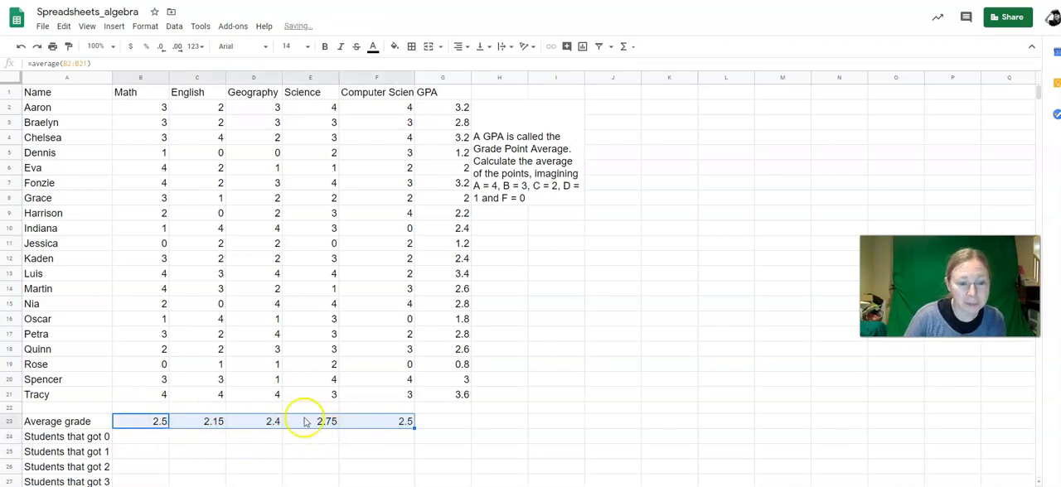
{"action": "left_click", "coordinate": [309, 421]}
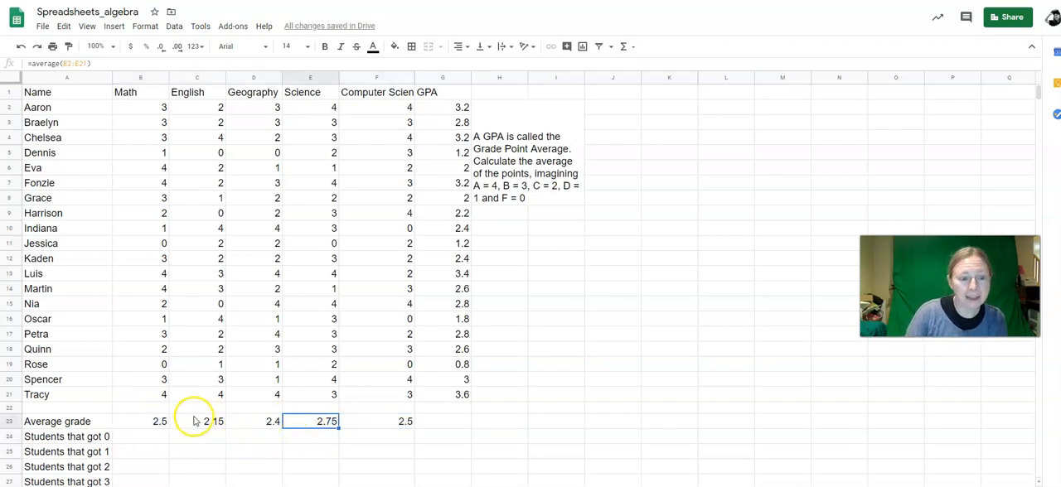
{"action": "left_click", "coordinate": [196, 422]}
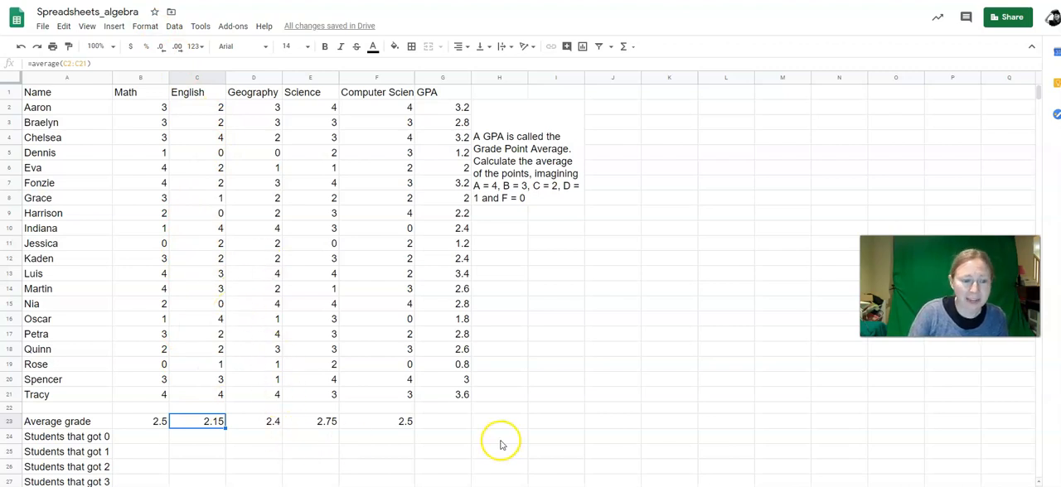
Step: Count the Math students that got 0 by entering =countif(B2:B21,"0") in B24
{"action": "scroll", "coordinate": [503, 440], "scroll_direction": "down", "scroll_amount": 2}
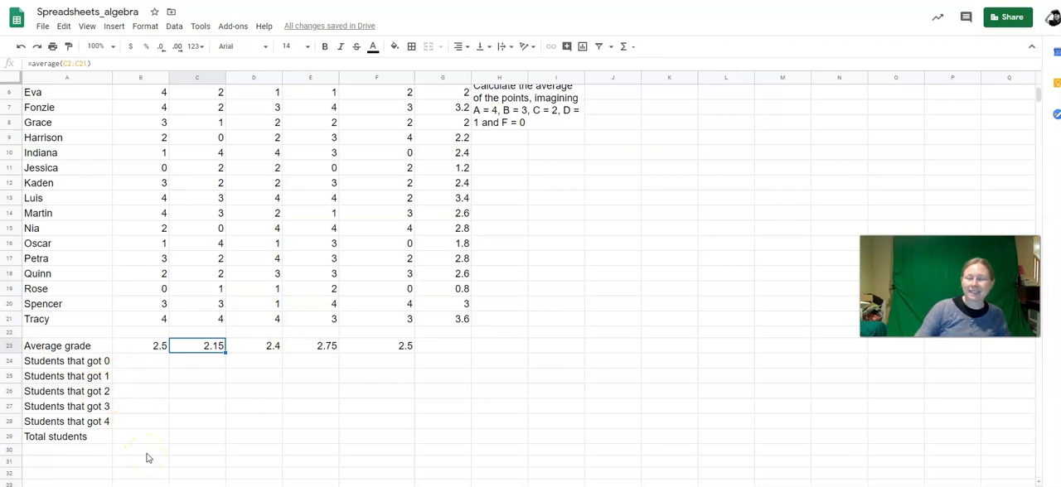
{"action": "left_click", "coordinate": [125, 365]}
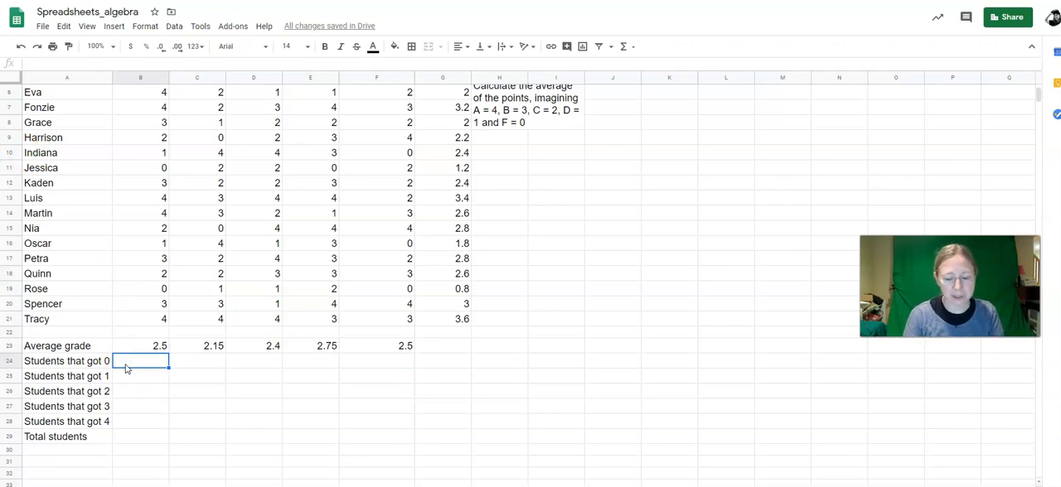
{"action": "type", "text": "=count"}
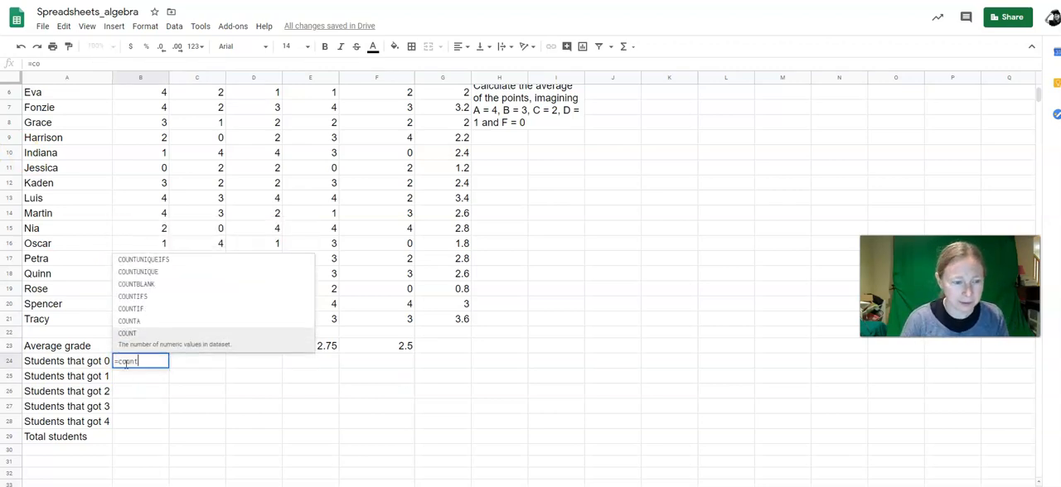
{"action": "type", "text": "if("}
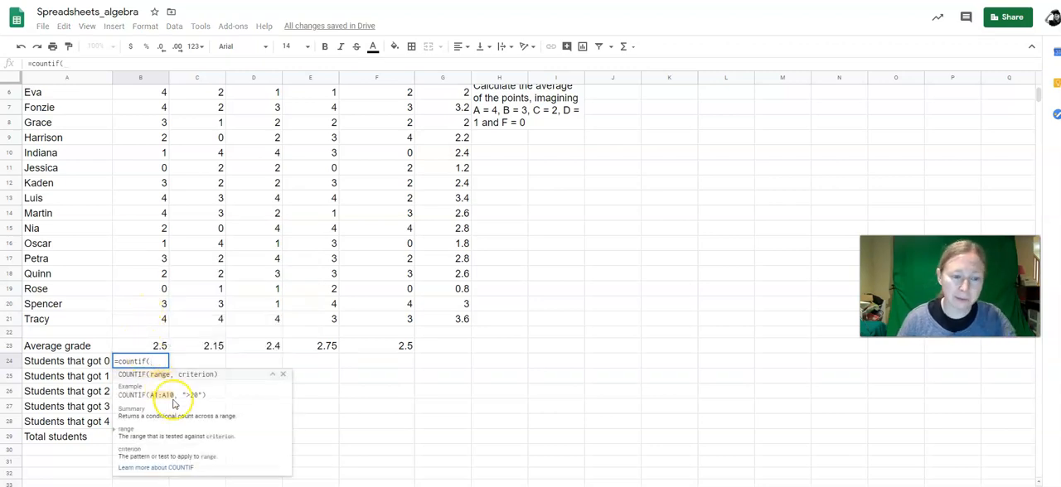
{"action": "left_click_drag", "start_coordinate": [143, 325], "coordinate": [126, 108]}
{"action": "type", "text": ","}
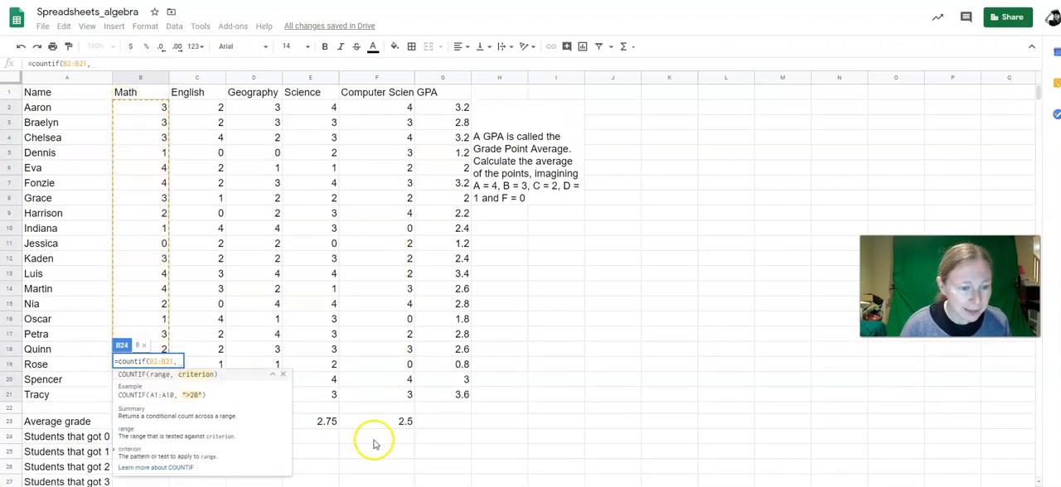
{"action": "scroll", "coordinate": [390, 431], "scroll_direction": "down", "scroll_amount": 1}
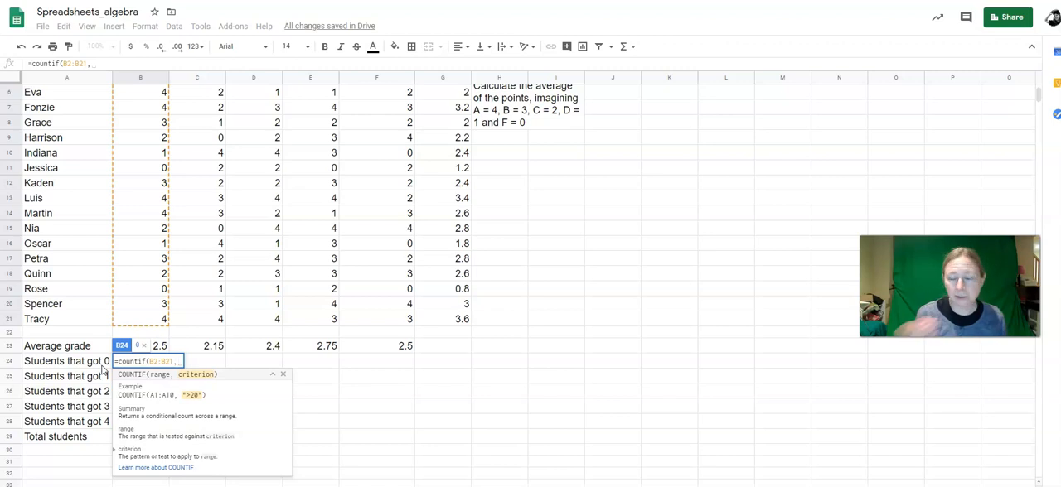
{"action": "type", "text": "\"0"}
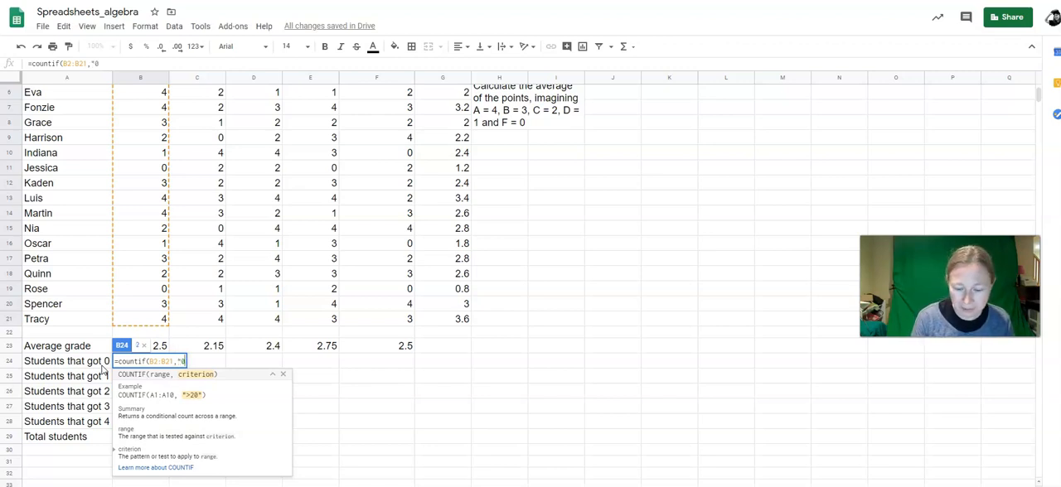
{"action": "key", "text": "Return"}
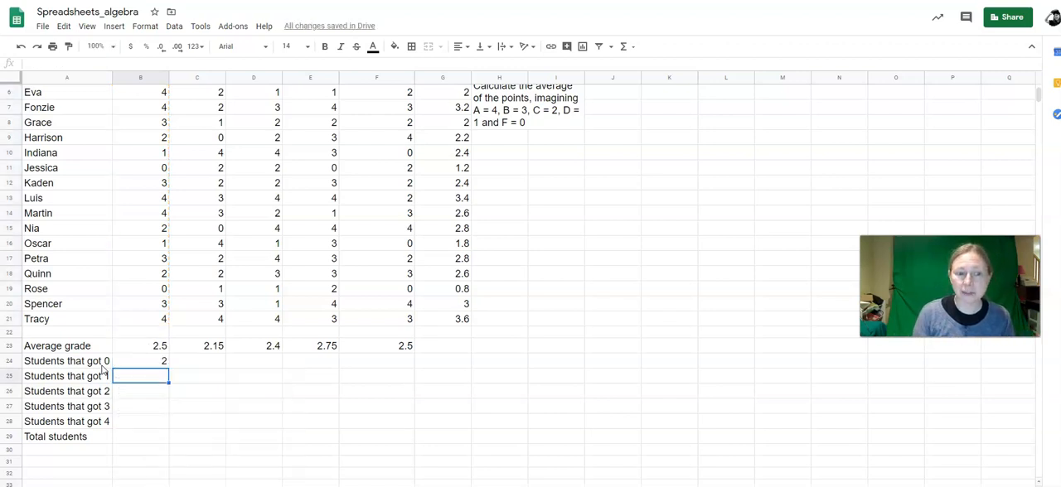
Step: Copy the COUNTIF formula from B24 down to B26 and compare the range references in B24 and B25
{"action": "left_click", "coordinate": [141, 360]}
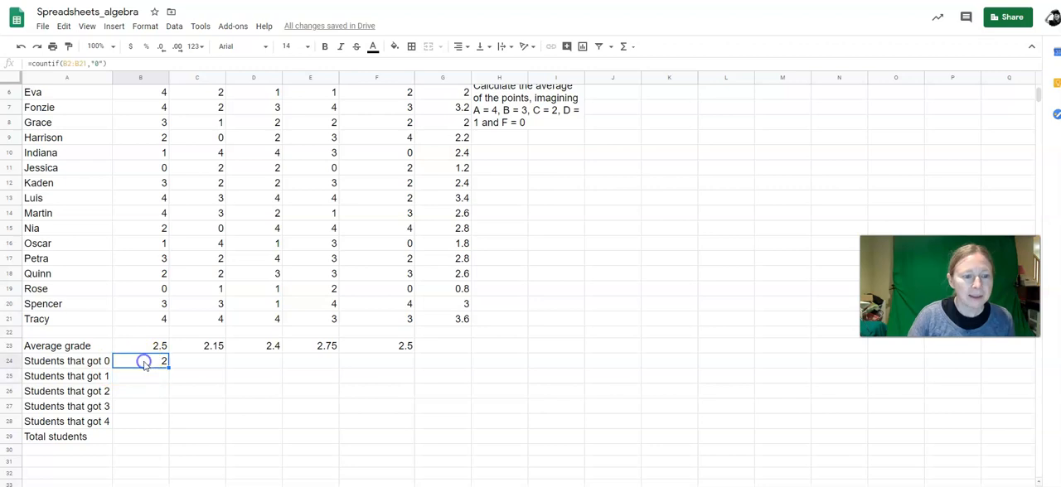
{"action": "left_click_drag", "start_coordinate": [168, 369], "coordinate": [169, 396]}
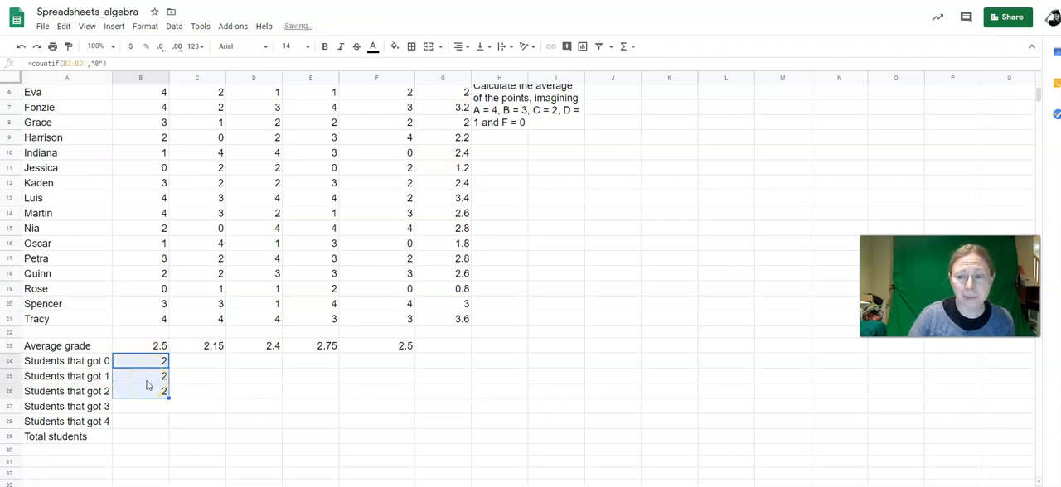
{"action": "left_click", "coordinate": [147, 375]}
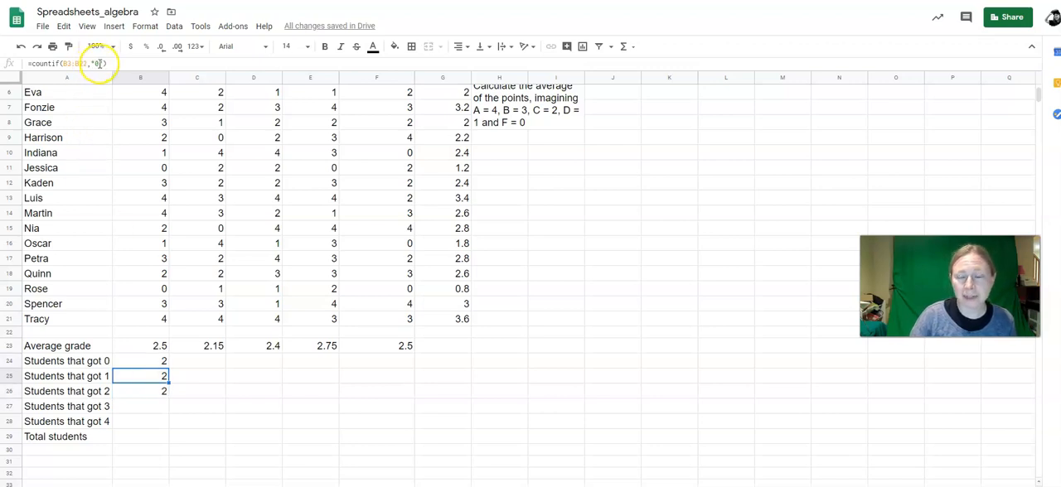
{"action": "left_click", "coordinate": [99, 63]}
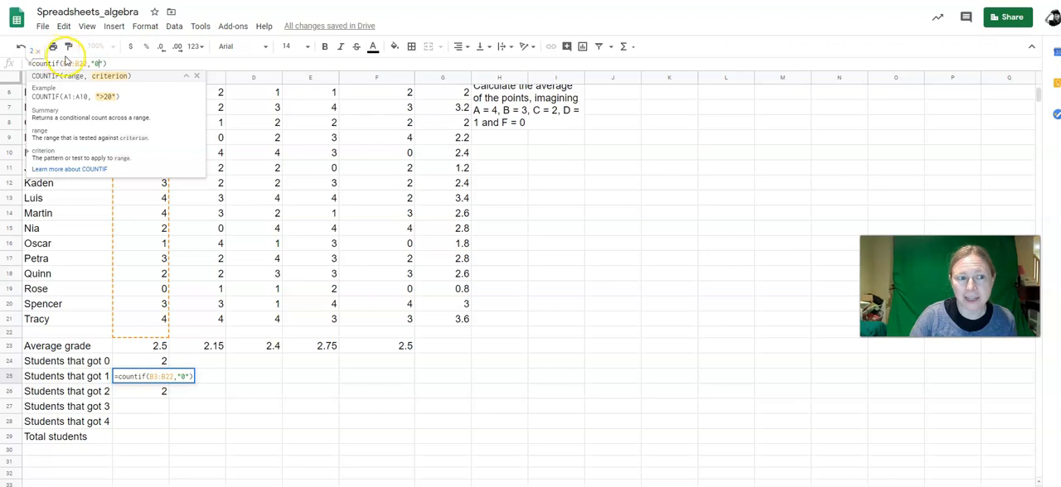
{"action": "left_click", "coordinate": [73, 63]}
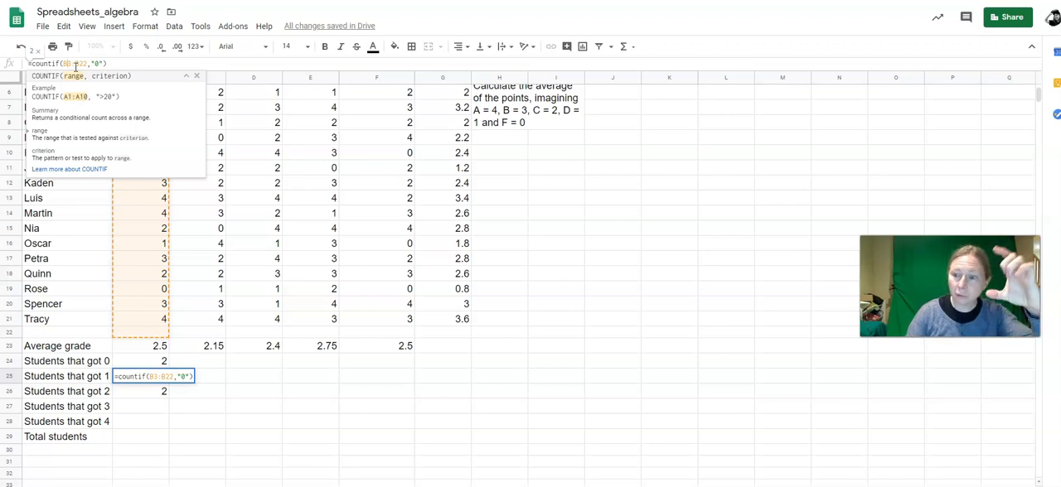
{"action": "left_click", "coordinate": [130, 362]}
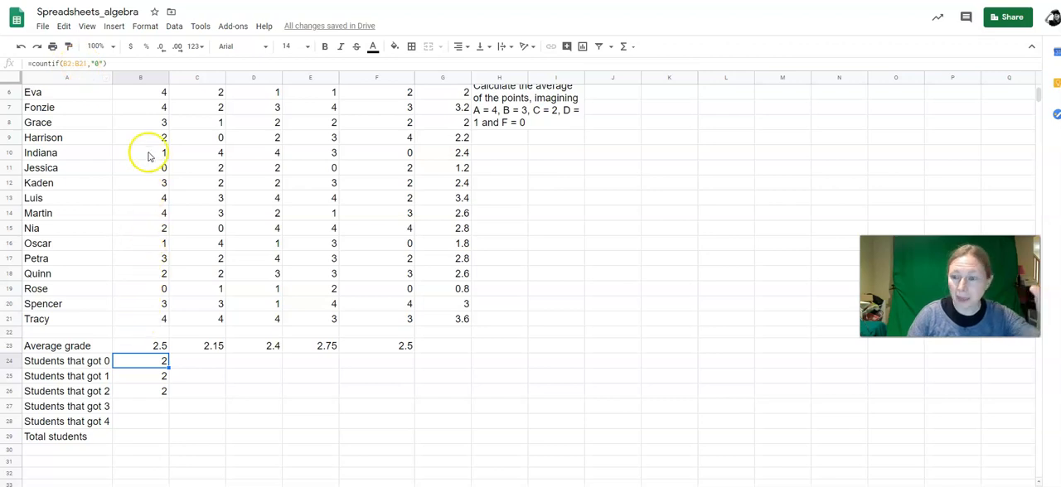
{"action": "left_click", "coordinate": [138, 375]}
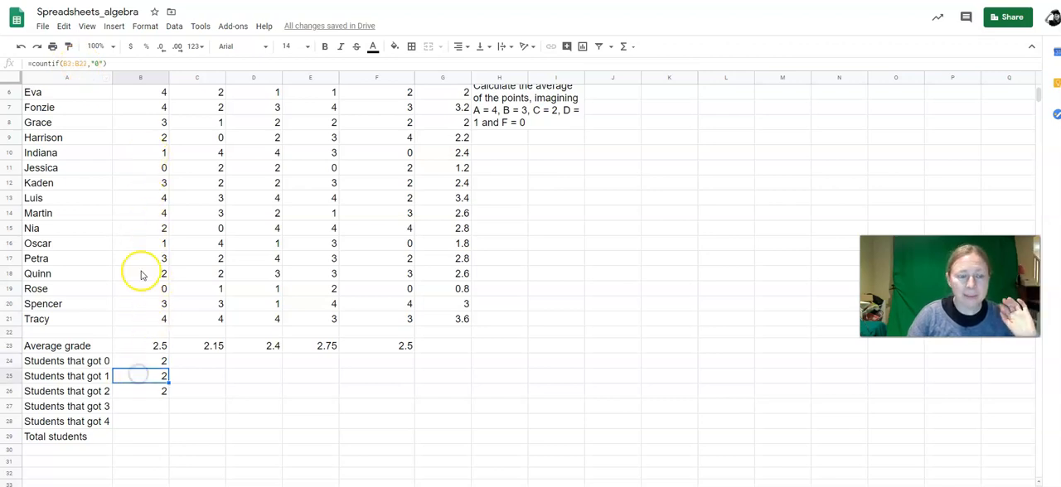
Step: Check the cell range used by the COUNTIF copy in B26 and clear the copied formulas in B25 and B26
{"action": "left_click_drag", "start_coordinate": [140, 332], "coordinate": [146, 112]}
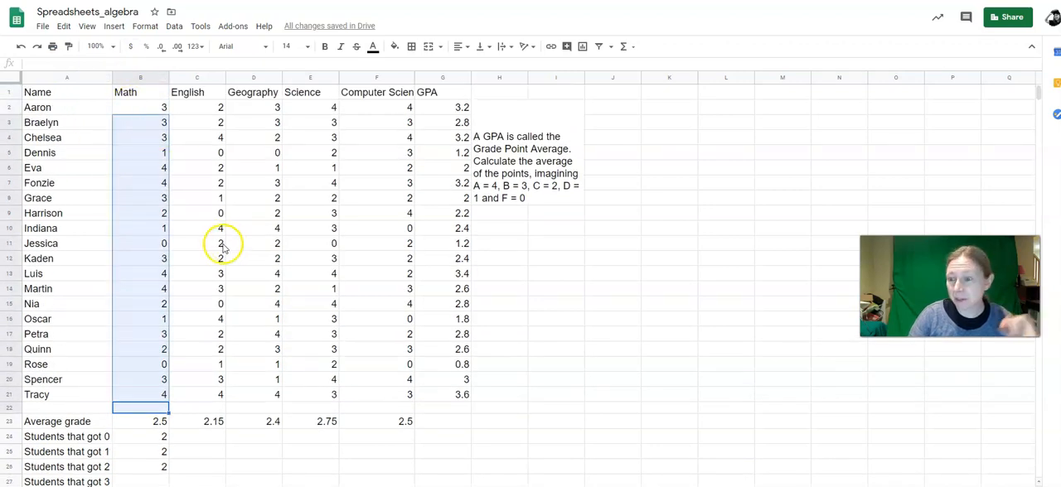
{"action": "left_click", "coordinate": [134, 467]}
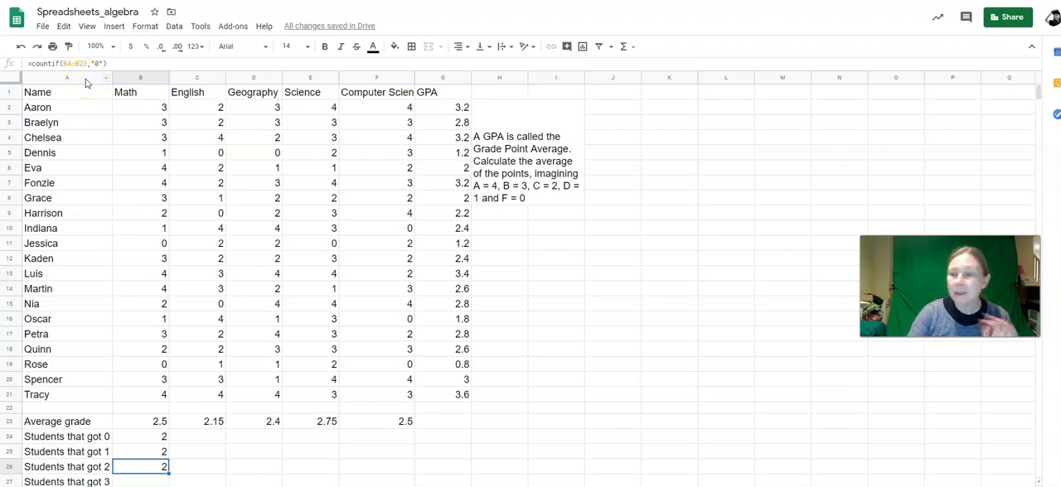
{"action": "left_click", "coordinate": [141, 437]}
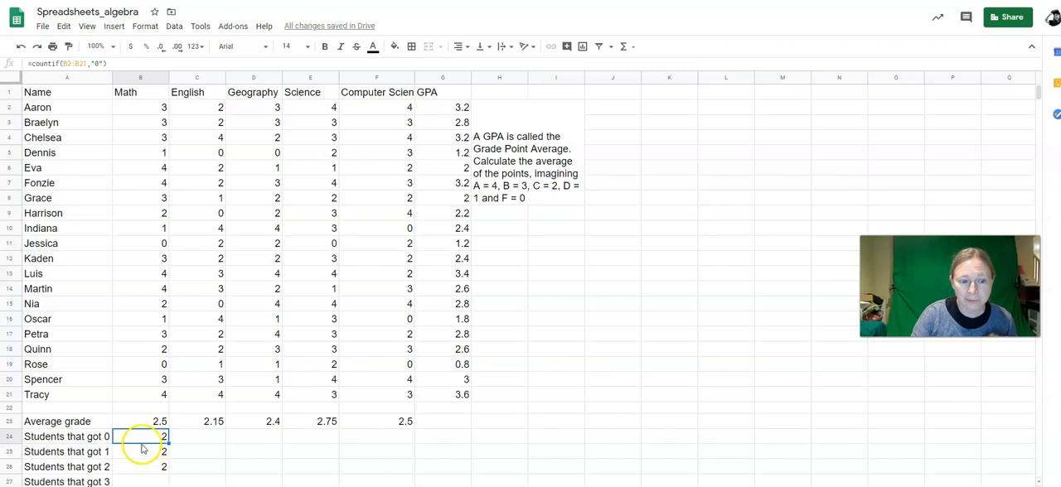
{"action": "left_click", "coordinate": [147, 454]}
{"action": "key", "text": "Delete"}
{"action": "left_click", "coordinate": [147, 467]}
{"action": "key", "text": "Delete"}
Step: Lock the row references of the COUNTIF formula in B24 so it reads =countif(B$2:B$21,"0")
{"action": "left_click", "coordinate": [145, 439]}
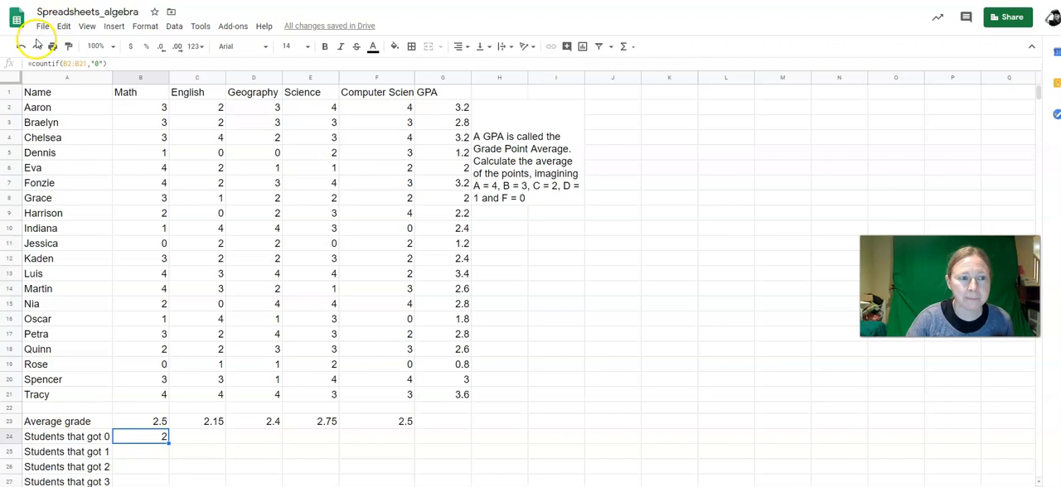
{"action": "left_click", "coordinate": [66, 63]}
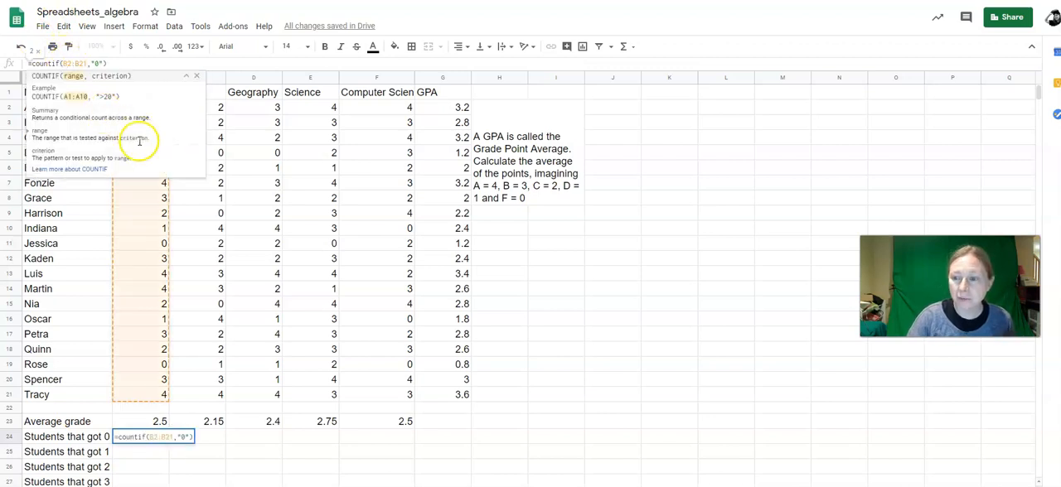
{"action": "type", "text": "$2:B"}
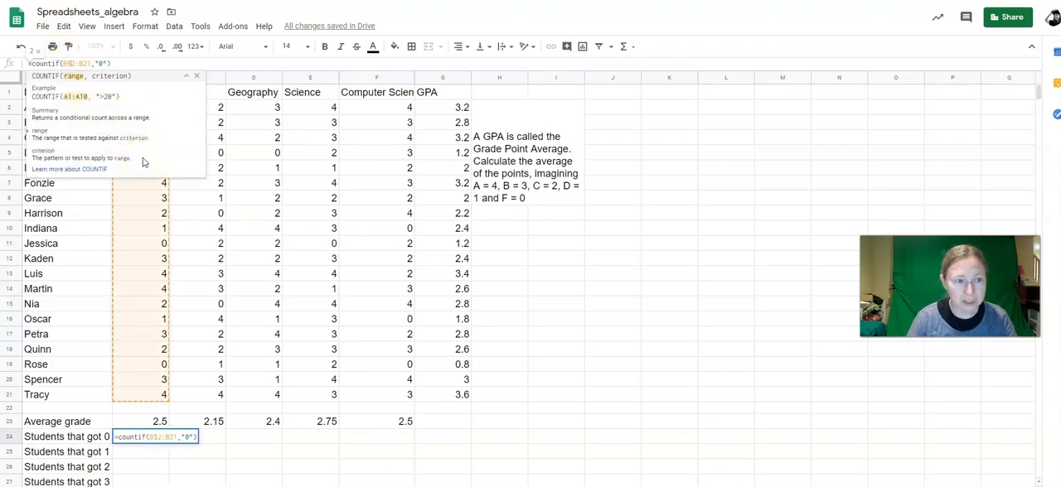
{"action": "type", "text": "$"}
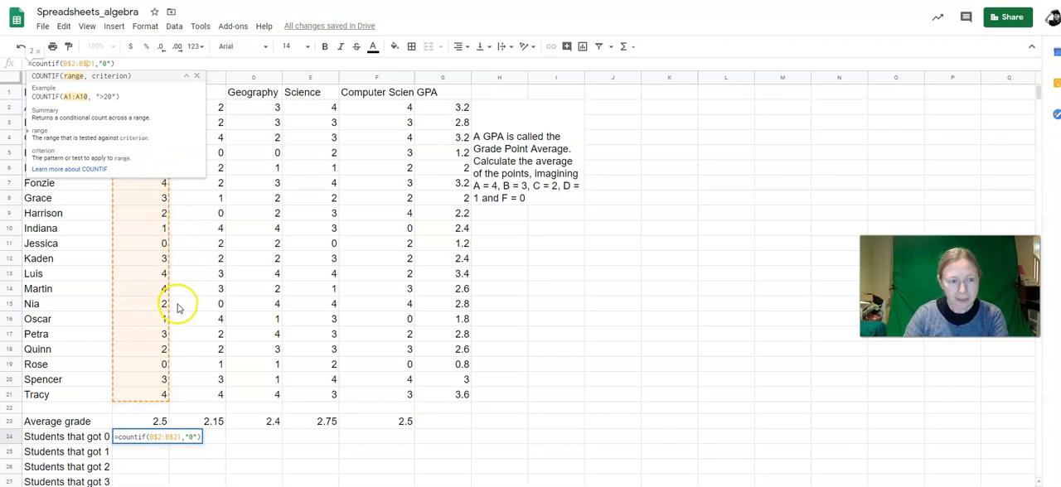
{"action": "key", "text": "Return"}
Step: Copy the COUNTIF formula from B24 down to B28 and check the ranges in the copies
{"action": "left_click", "coordinate": [142, 437]}
{"action": "scroll", "coordinate": [189, 362], "scroll_direction": "down", "scroll_amount": 3}
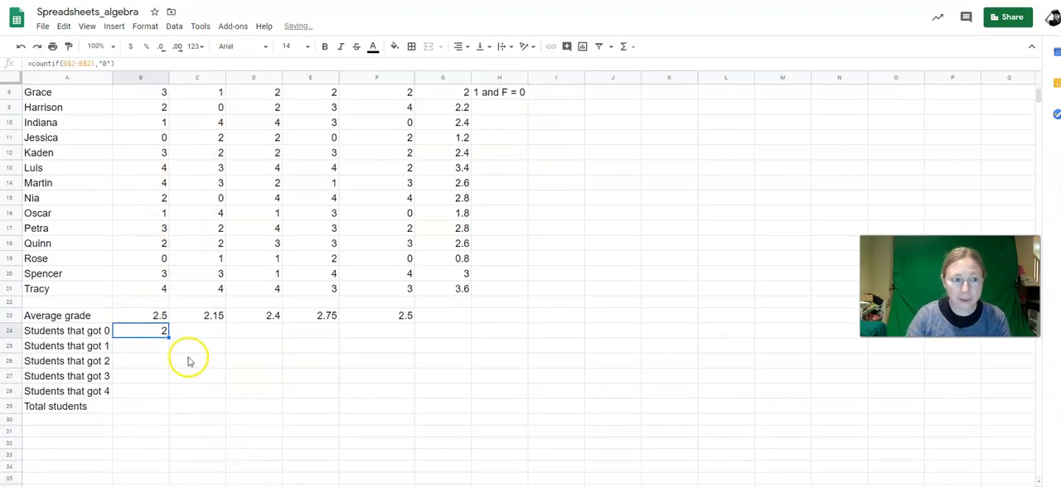
{"action": "left_click_drag", "start_coordinate": [170, 338], "coordinate": [169, 391]}
{"action": "left_click", "coordinate": [147, 346]}
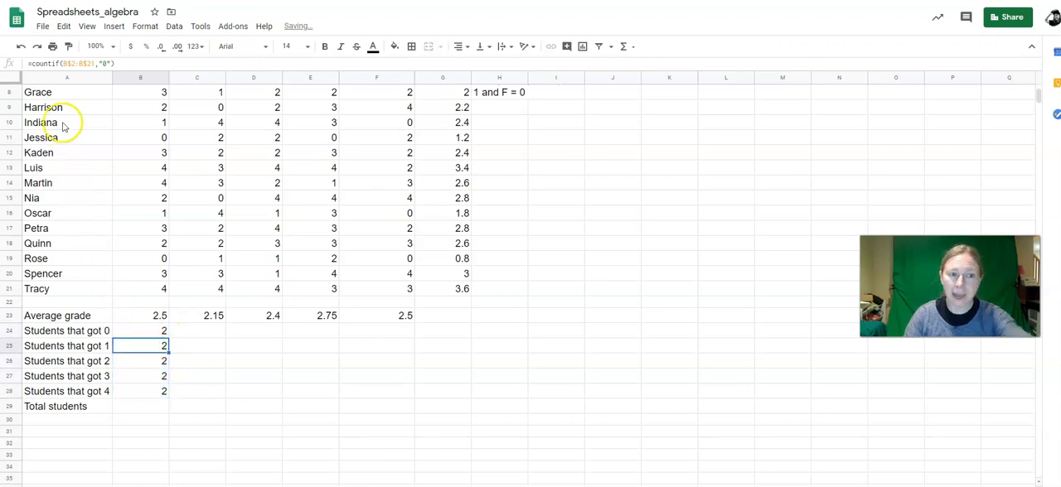
{"action": "left_click", "coordinate": [135, 362]}
{"action": "left_click", "coordinate": [135, 377]}
{"action": "left_click", "coordinate": [140, 391]}
Step: Set the COUNTIF criterion in B25 to "1" and in B26 to "2"
{"action": "left_click", "coordinate": [150, 345]}
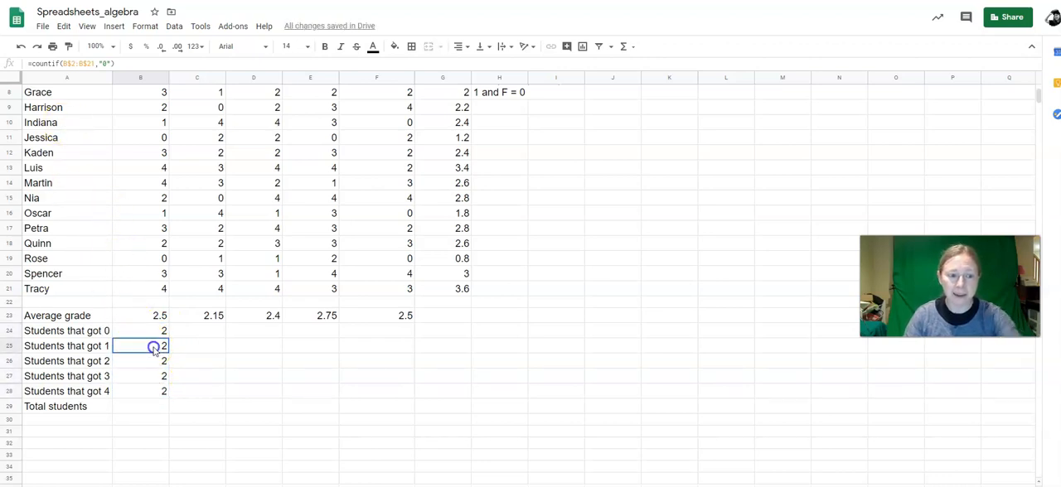
{"action": "left_click", "coordinate": [110, 64]}
{"action": "type", "text": "1"}
{"action": "key", "text": "Return"}
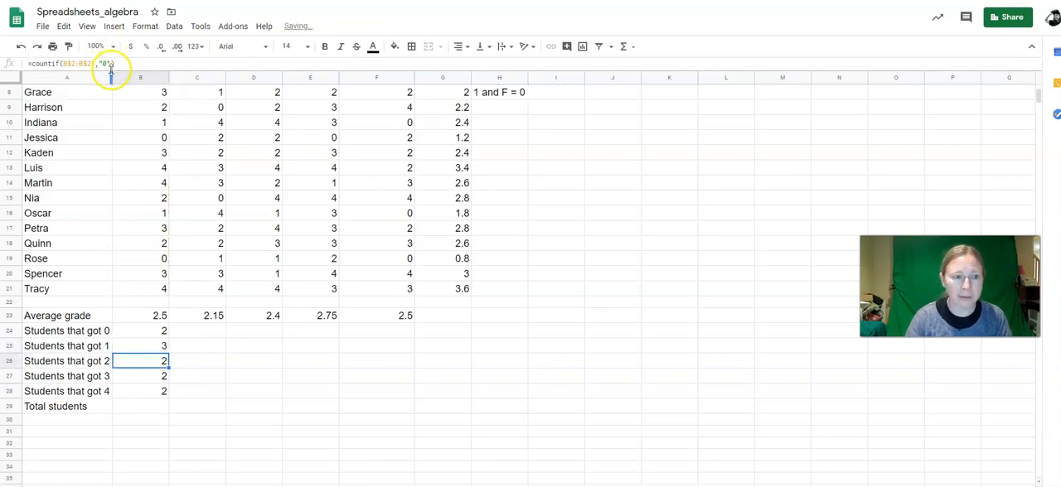
{"action": "left_click", "coordinate": [105, 64]}
{"action": "key", "text": "BackSpace"}
{"action": "type", "text": "21,"}
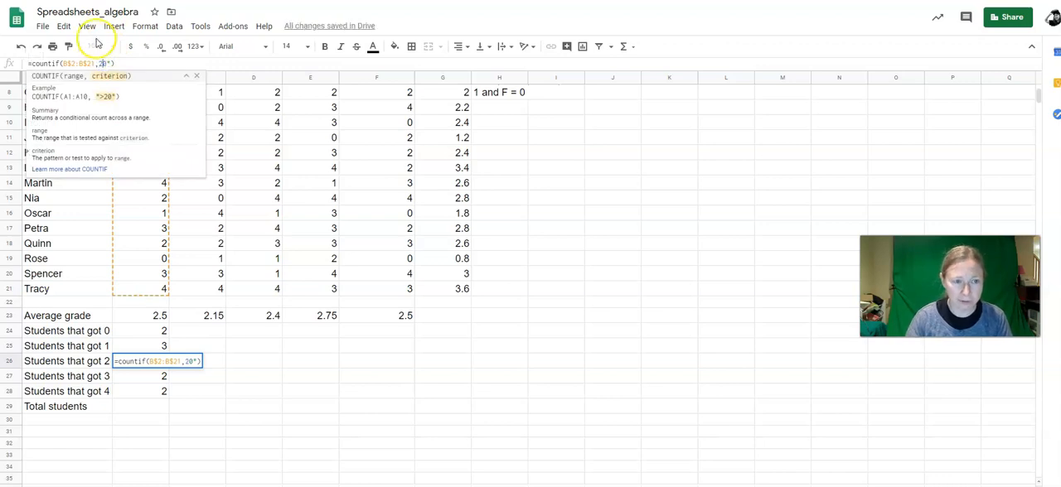
{"action": "type", "text": "\""}
{"action": "key", "text": "Delete"}
Step: Set the COUNTIF criterion in B27 to "3" and in B28 to "4"
{"action": "left_click", "coordinate": [139, 377]}
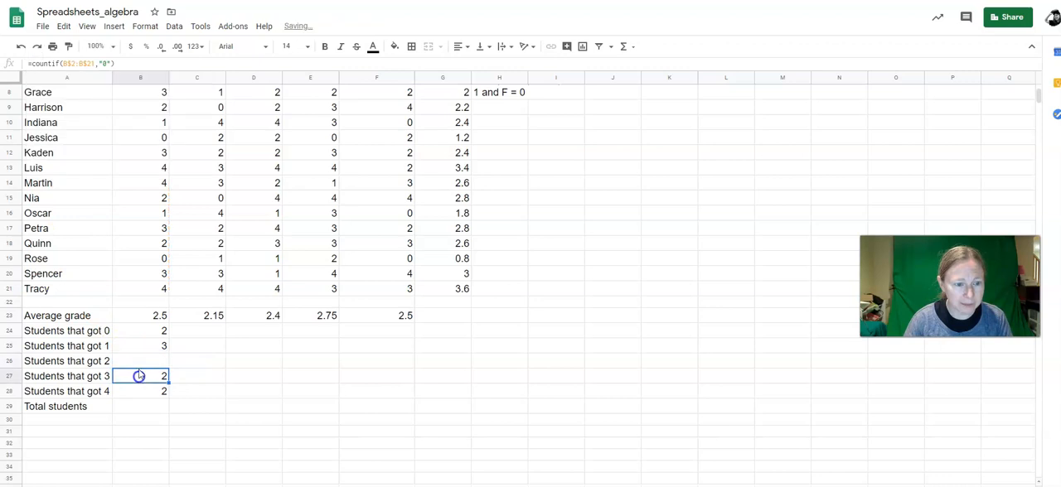
{"action": "left_click", "coordinate": [105, 63]}
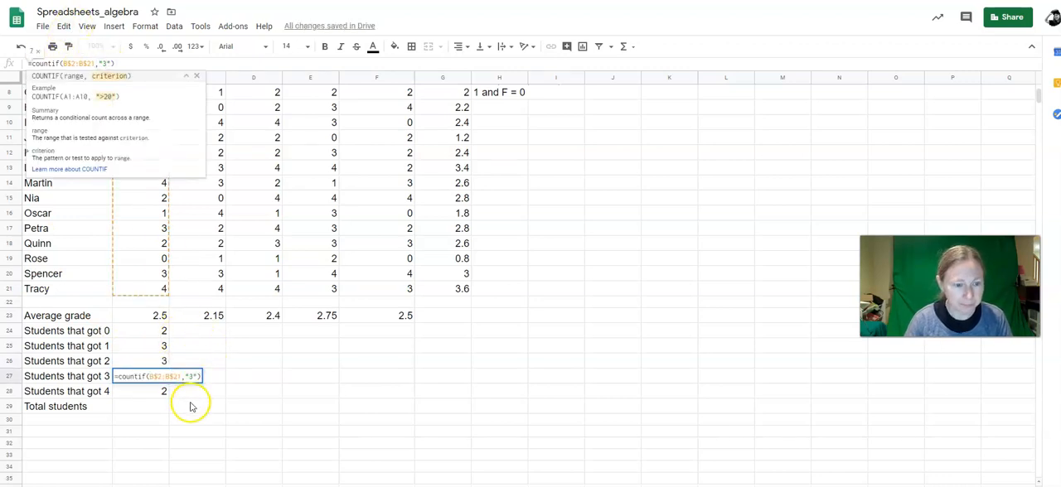
{"action": "left_click", "coordinate": [152, 393]}
{"action": "left_click", "coordinate": [107, 66]}
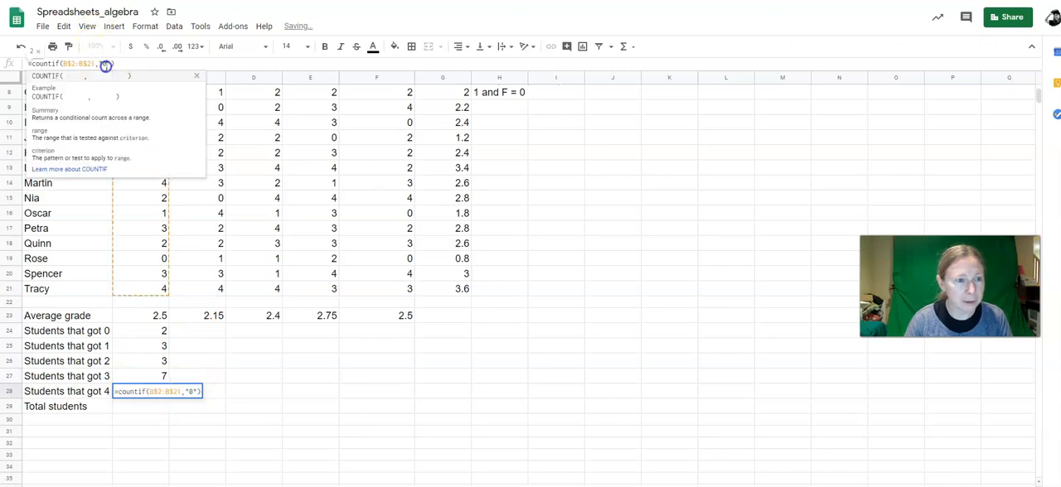
{"action": "key", "text": "BackSpace"}
{"action": "type", "text": "4"}
{"action": "key", "text": "Return"}
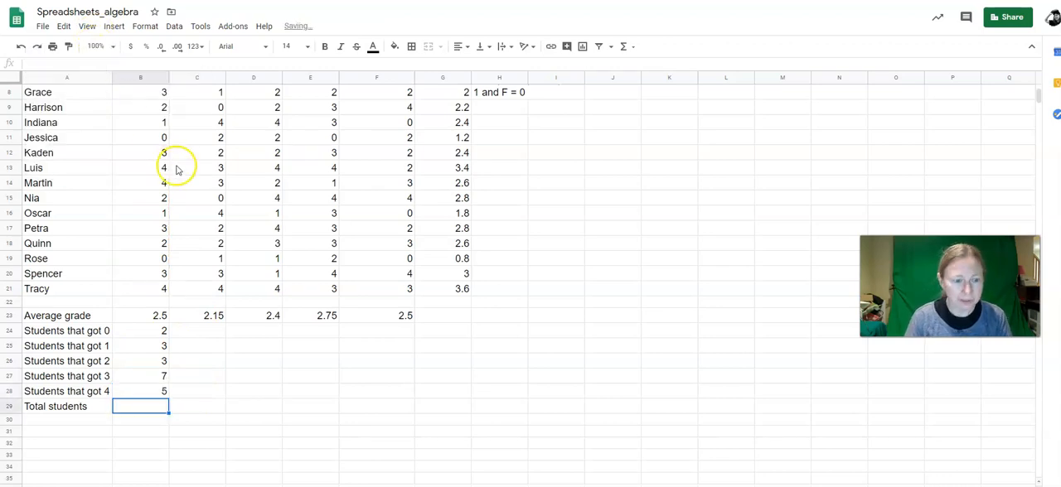
Step: Copy the count of students that got 0 from B24 across to F24 and check the column references in C24
{"action": "scroll", "coordinate": [157, 306], "scroll_direction": "up", "scroll_amount": 2}
{"action": "scroll", "coordinate": [147, 274], "scroll_direction": "up", "scroll_amount": 1}
{"action": "scroll", "coordinate": [147, 274], "scroll_direction": "down", "scroll_amount": 3}
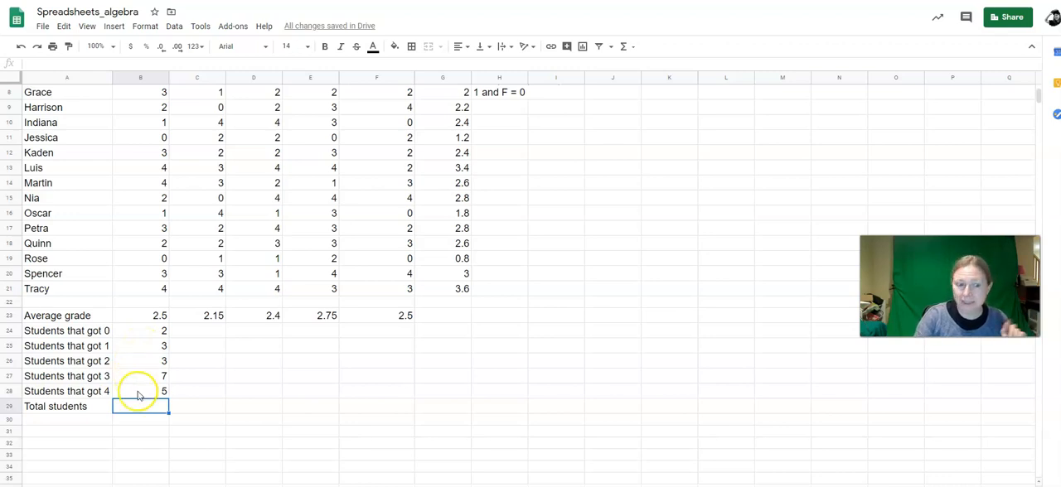
{"action": "left_click", "coordinate": [141, 333]}
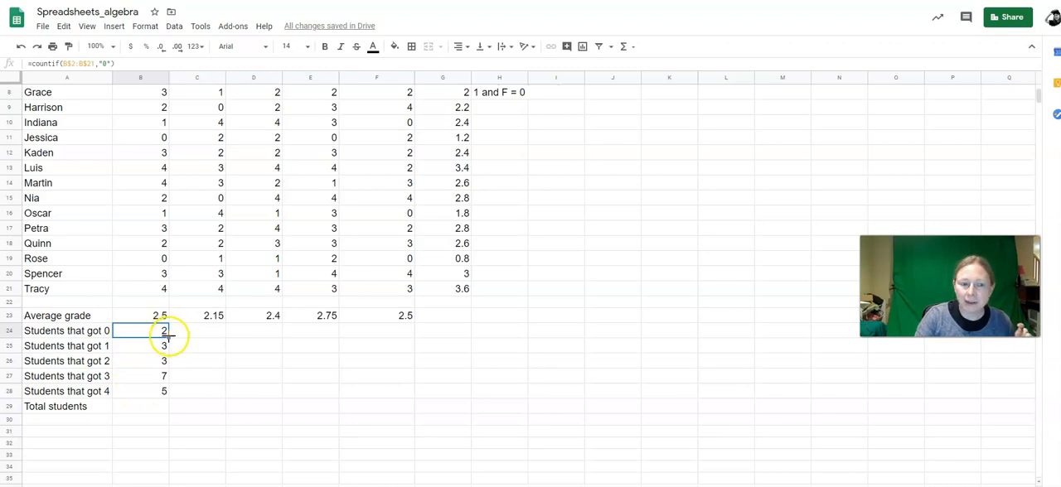
{"action": "left_click_drag", "start_coordinate": [168, 339], "coordinate": [404, 333]}
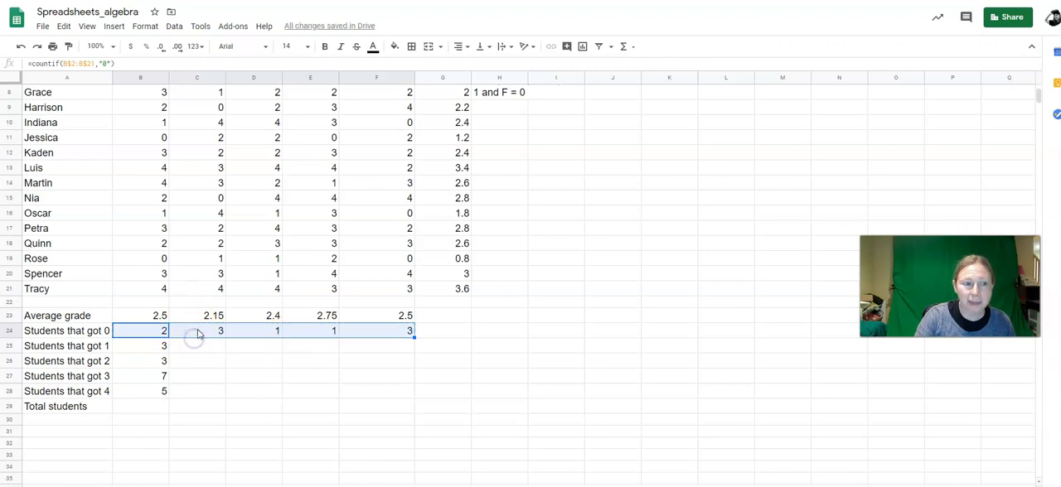
{"action": "left_click", "coordinate": [199, 332]}
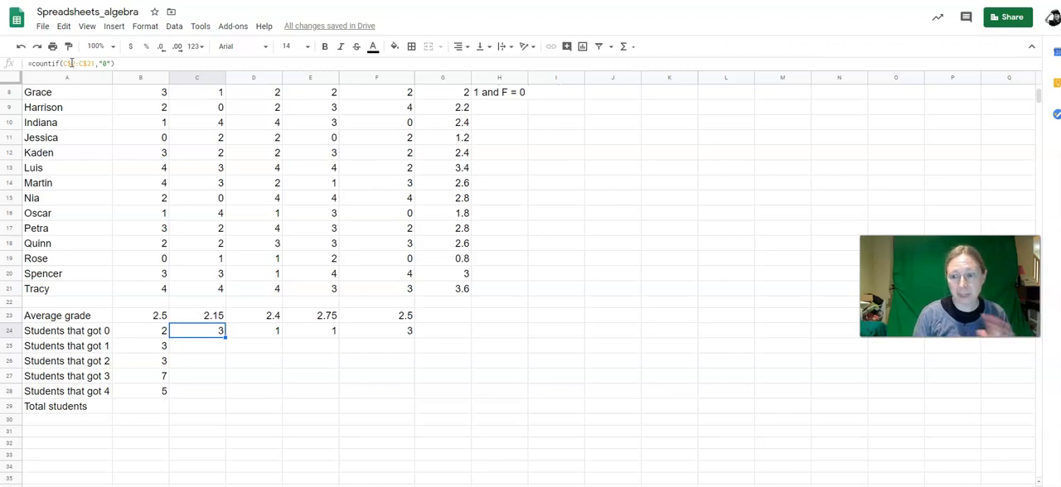
Step: Copy the counts of students that got 1 and 2 from B25 and B26 across to column F
{"action": "left_click", "coordinate": [149, 348]}
{"action": "left_click_drag", "start_coordinate": [167, 353], "coordinate": [379, 343]}
{"action": "left_click", "coordinate": [147, 361]}
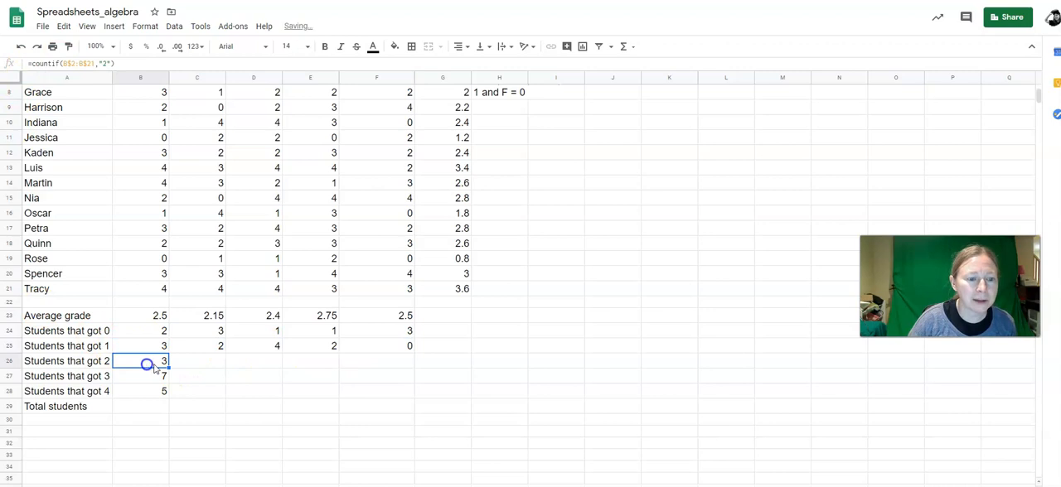
{"action": "left_click_drag", "start_coordinate": [166, 367], "coordinate": [365, 355]}
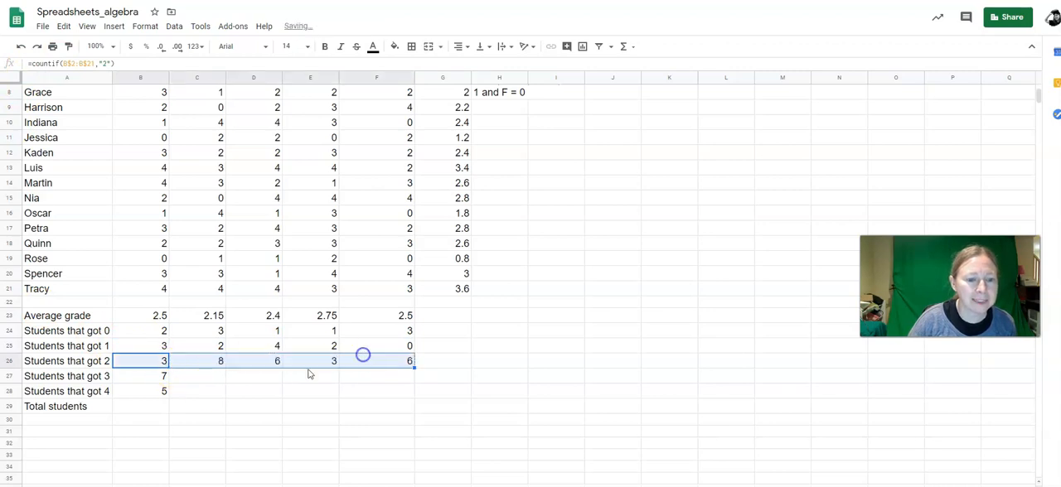
Step: Copy the counts of students that got 3 and 4 from B27 and B28 across to column F
{"action": "left_click", "coordinate": [169, 377]}
{"action": "left_click_drag", "start_coordinate": [167, 382], "coordinate": [387, 379]}
{"action": "left_click", "coordinate": [164, 391]}
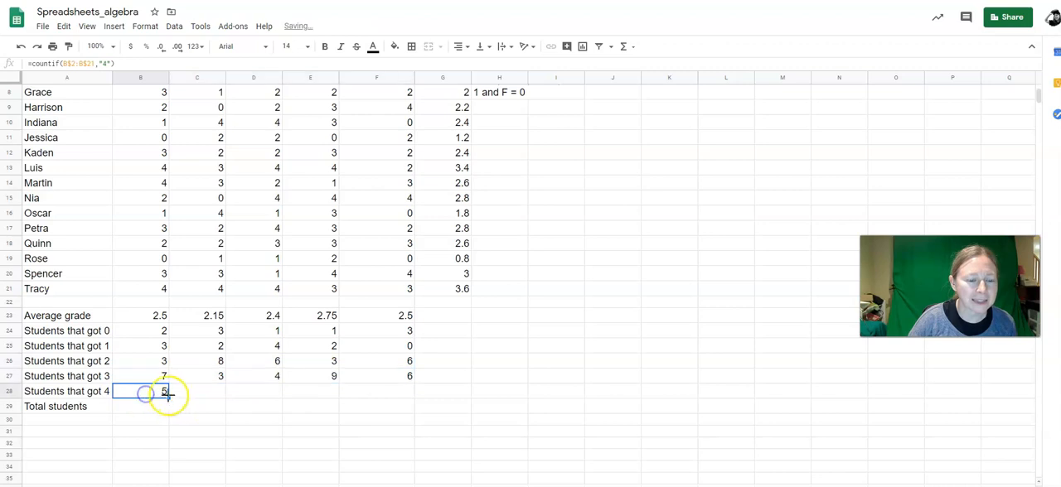
{"action": "left_click_drag", "start_coordinate": [166, 396], "coordinate": [365, 393]}
Step: Total the Math students in B29 with a SUM formula over B24:B28 and copy it across to F29
{"action": "left_click", "coordinate": [126, 410]}
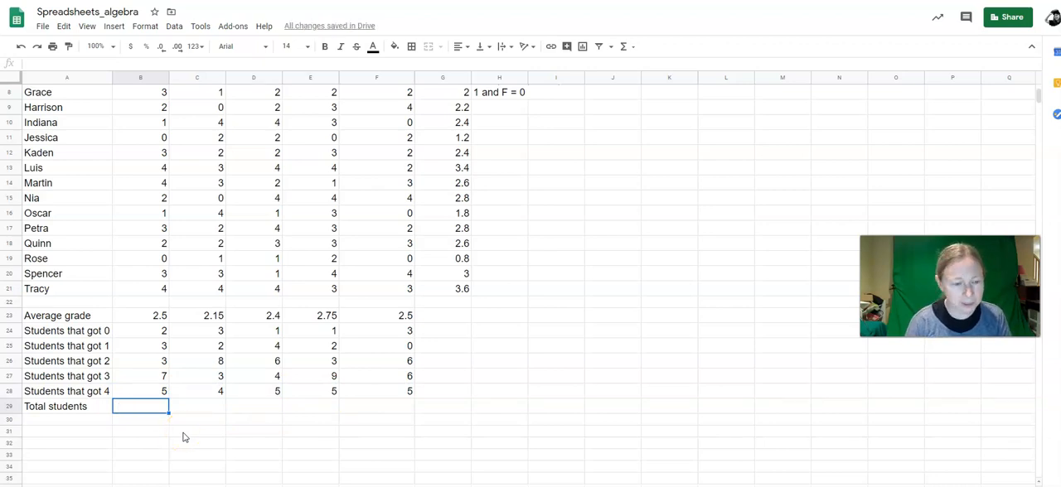
{"action": "type", "text": "=sum("}
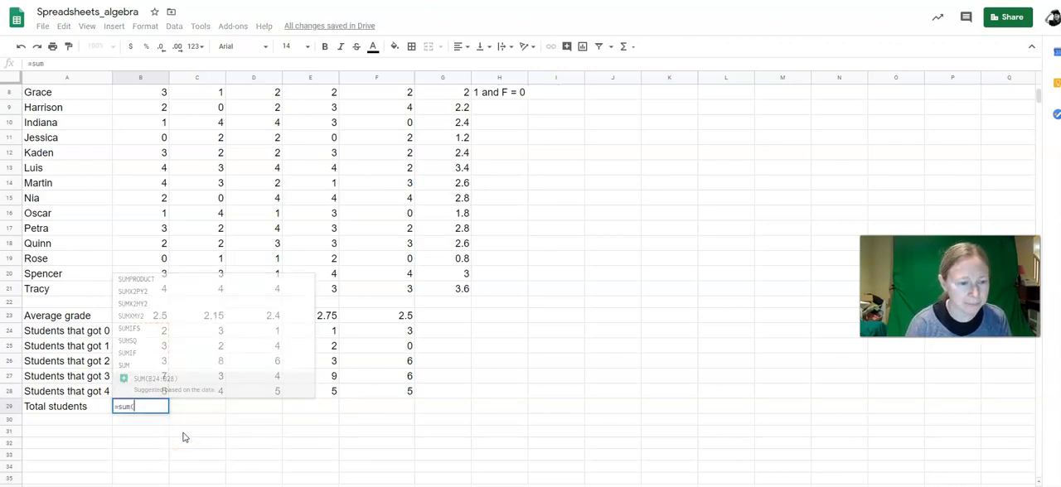
{"action": "left_click_drag", "start_coordinate": [163, 332], "coordinate": [155, 397]}
{"action": "key", "text": "Return"}
{"action": "left_click", "coordinate": [157, 408]}
{"action": "left_click_drag", "start_coordinate": [169, 412], "coordinate": [372, 416]}
{"action": "left_click", "coordinate": [518, 393]}
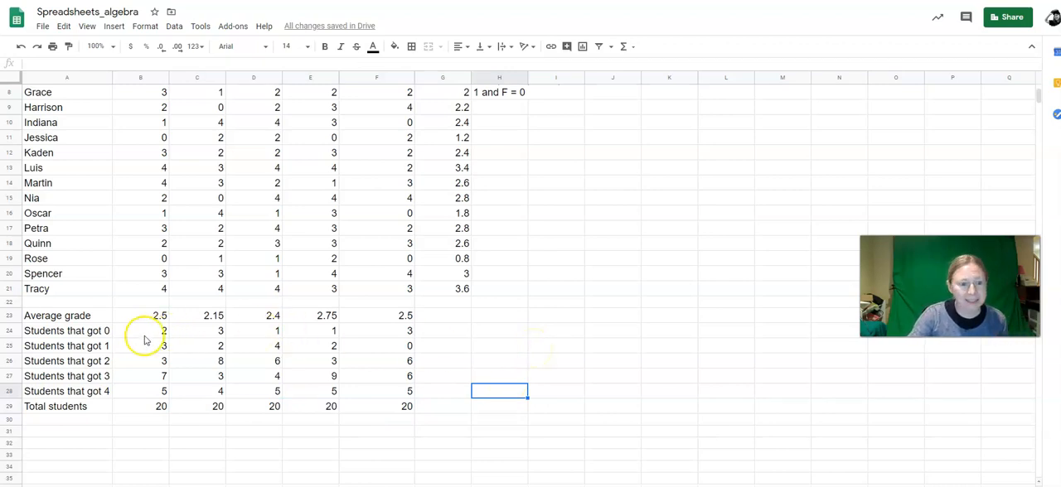
Step: Insert a chart of the Math grade counts in A24:B28 and change it to a pie chart
{"action": "left_click_drag", "start_coordinate": [94, 333], "coordinate": [123, 392]}
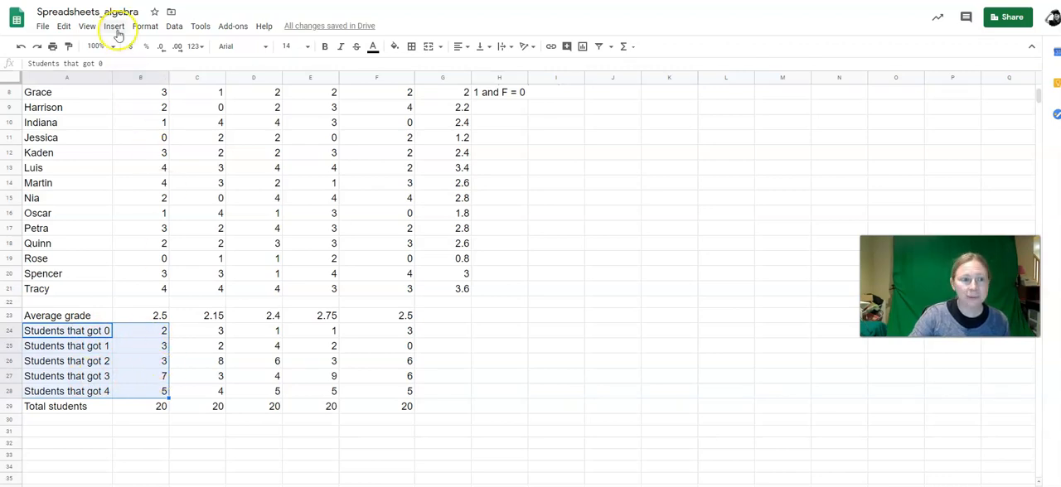
{"action": "left_click", "coordinate": [116, 30]}
{"action": "left_click", "coordinate": [129, 182]}
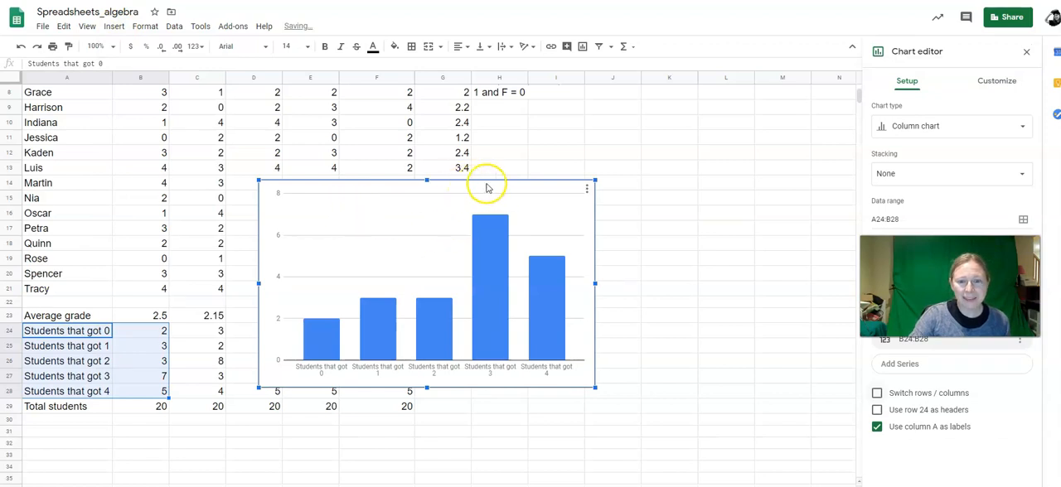
{"action": "left_click", "coordinate": [933, 127]}
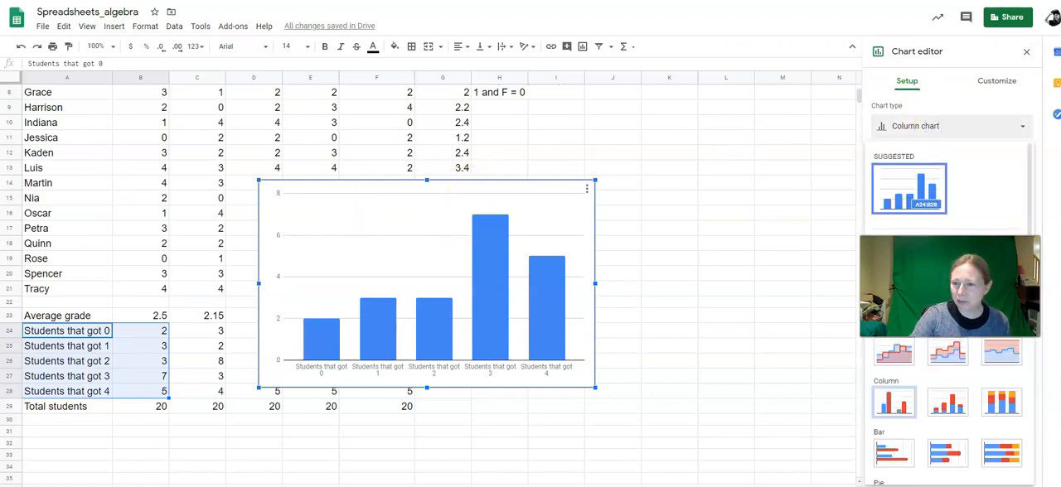
{"action": "scroll", "coordinate": [904, 394], "scroll_direction": "down", "scroll_amount": 4}
{"action": "left_click", "coordinate": [901, 348]}
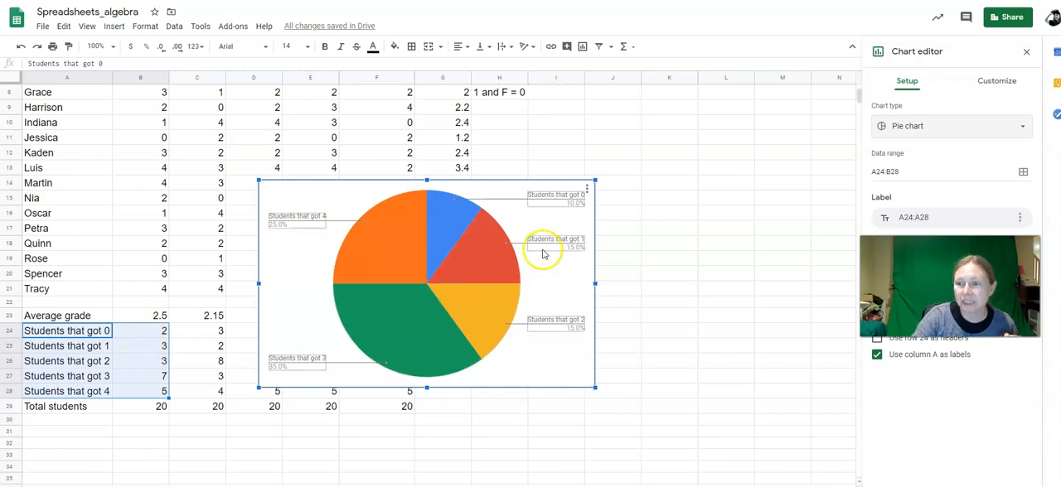
Step: Change the Math grade chart from pie to the suggested column chart and delete the chart
{"action": "left_click", "coordinate": [924, 130]}
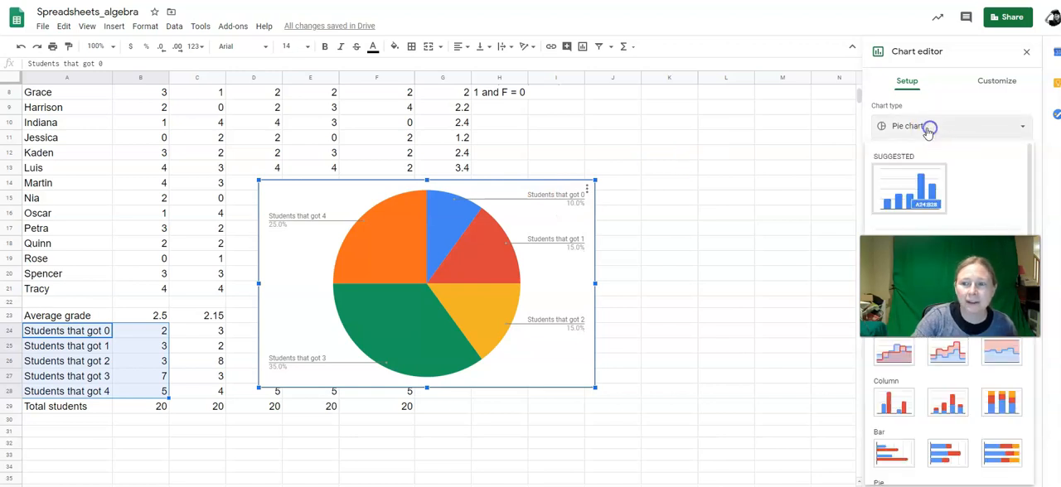
{"action": "left_click", "coordinate": [907, 181]}
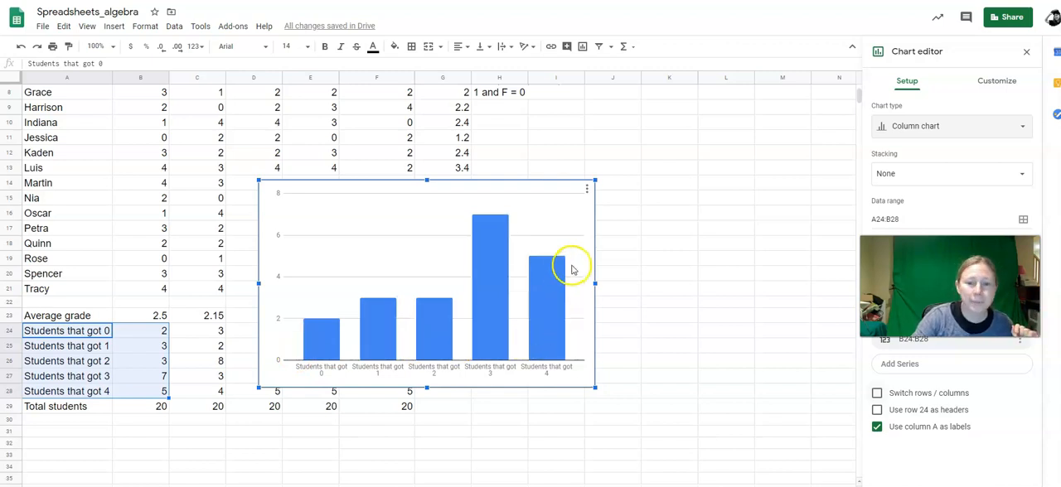
{"action": "left_click", "coordinate": [587, 193]}
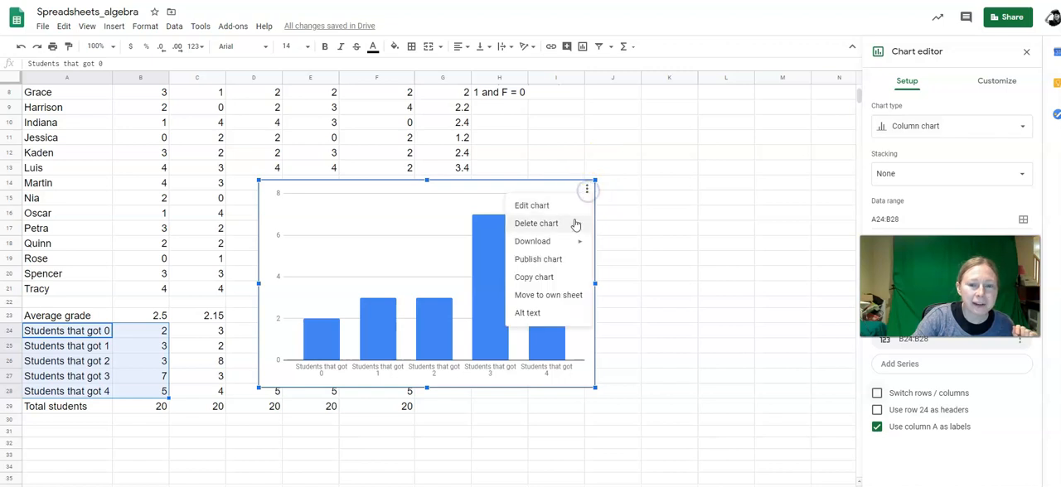
{"action": "left_click", "coordinate": [577, 222]}
{"action": "left_click", "coordinate": [686, 229]}
Step: Open the sheet with the daily lemonade, muffin and snow-cone sales
{"action": "scroll", "coordinate": [681, 230], "scroll_direction": "up", "scroll_amount": 3}
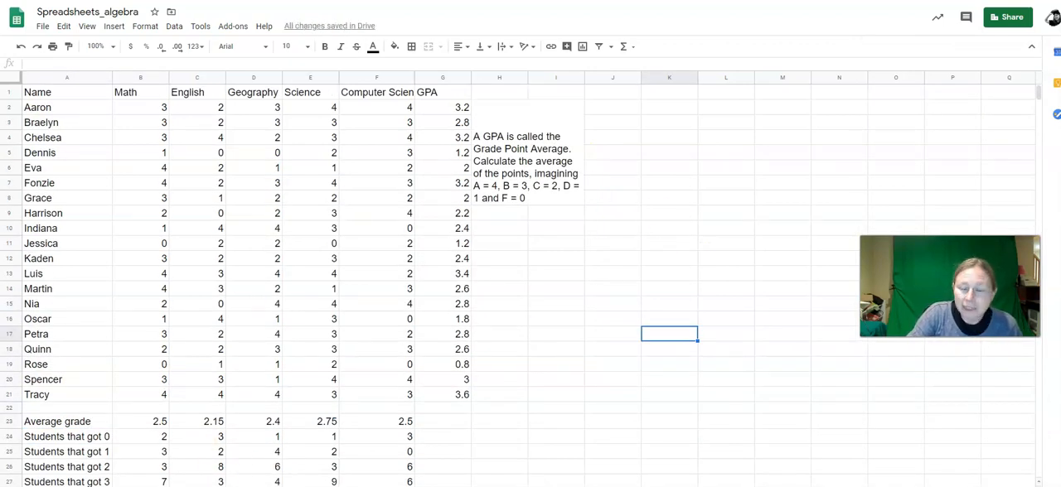
{"action": "left_click", "coordinate": [274, 485]}
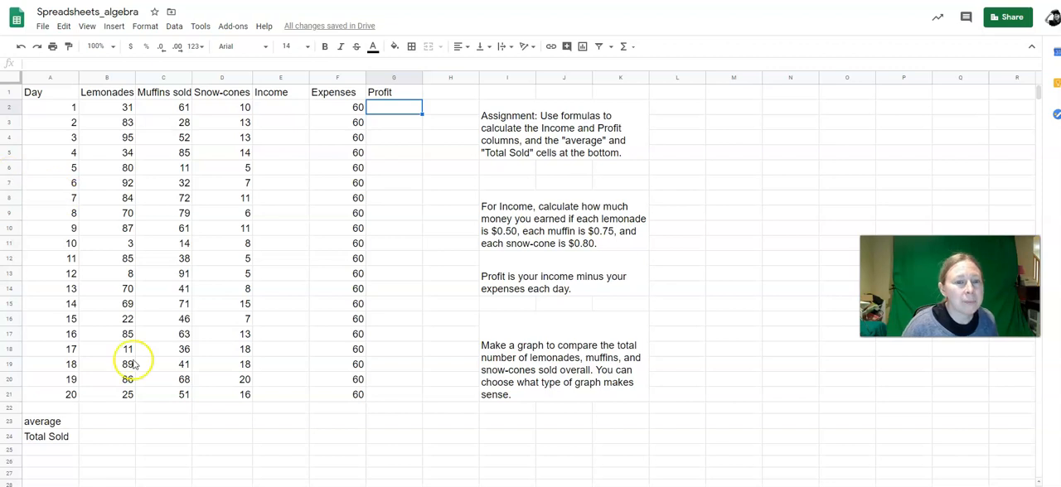
{"action": "left_click", "coordinate": [281, 80]}
{"action": "left_click", "coordinate": [381, 77]}
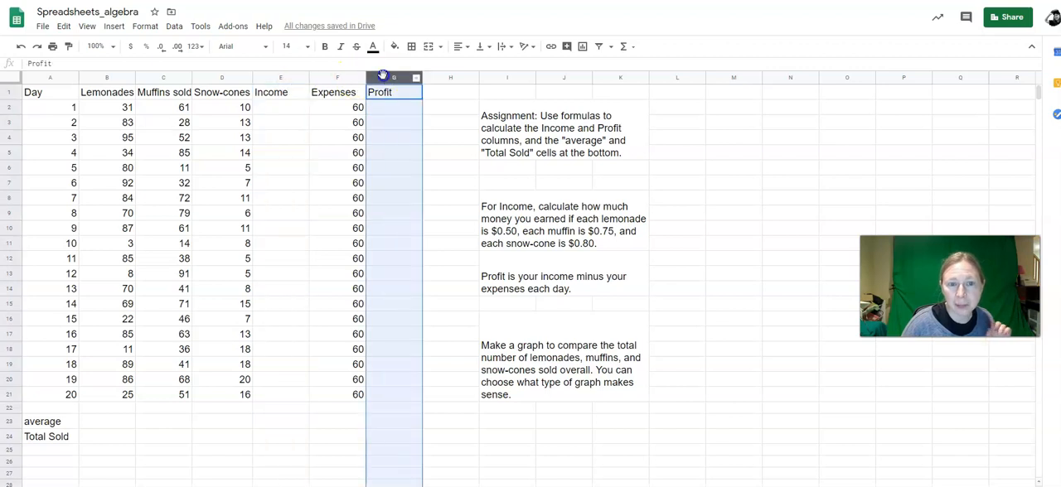
{"action": "left_click", "coordinate": [10, 425]}
{"action": "left_click", "coordinate": [9, 437]}
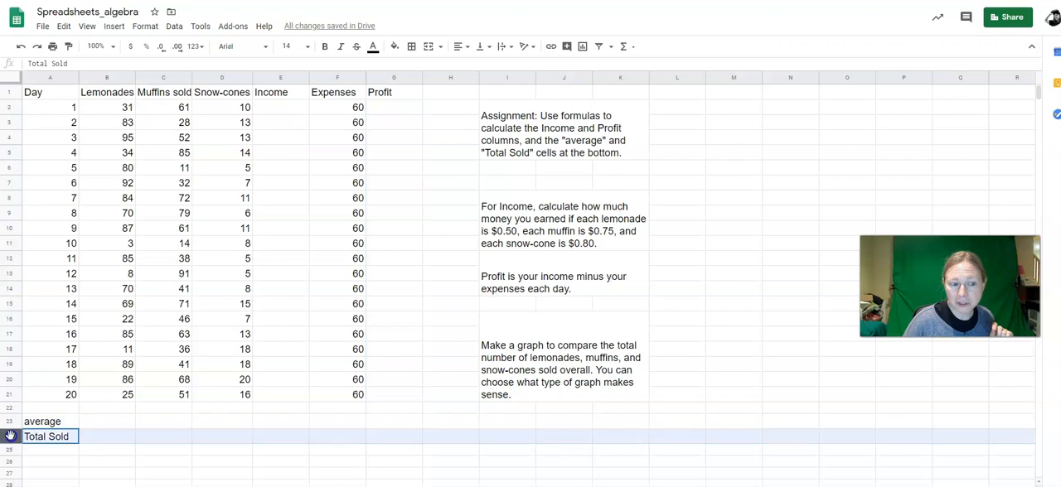
{"action": "left_click", "coordinate": [101, 437]}
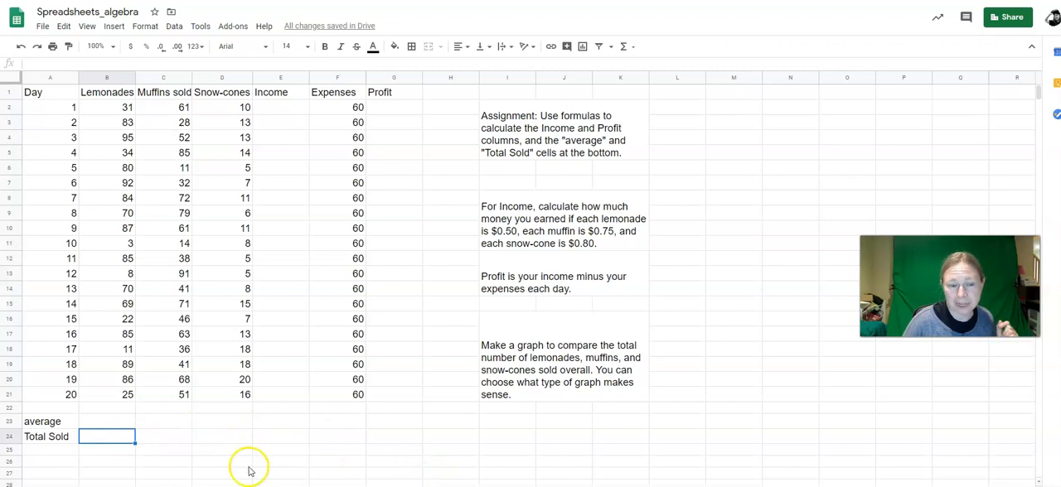
Step: Insert one row above the Total Sold row
{"action": "left_click", "coordinate": [7, 437]}
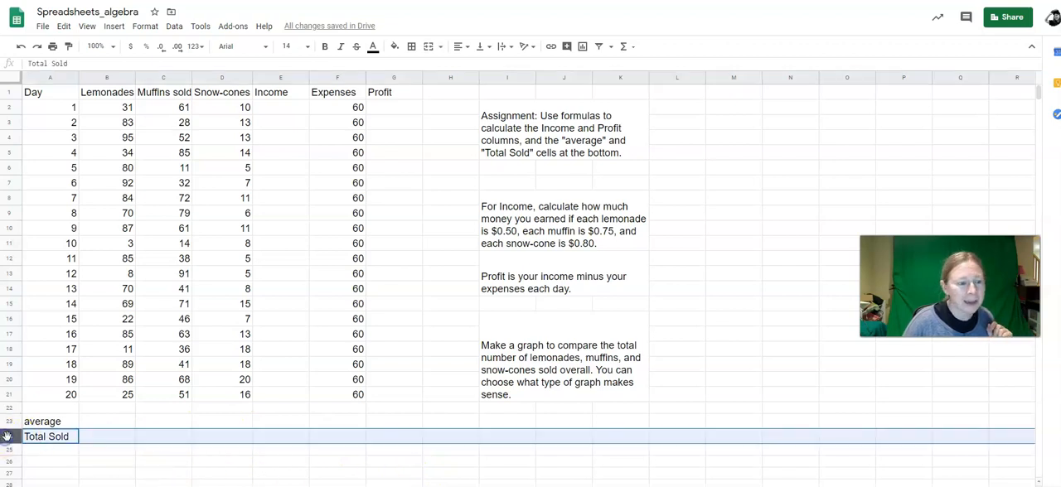
{"action": "right_click", "coordinate": [7, 436]}
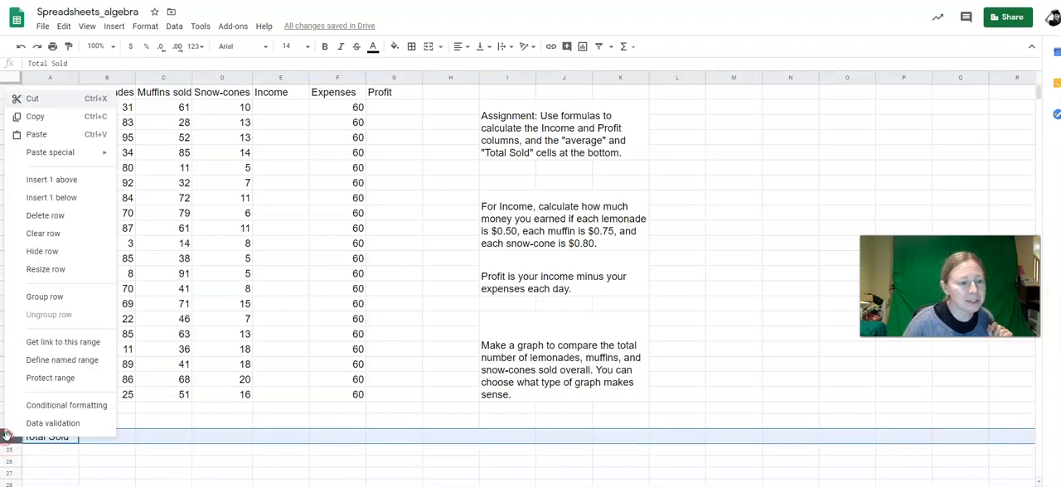
{"action": "left_click", "coordinate": [39, 180]}
Step: Label cells B24 to D24 in the new row as Lemonades, Muffins and Snowcones
{"action": "left_click", "coordinate": [109, 436]}
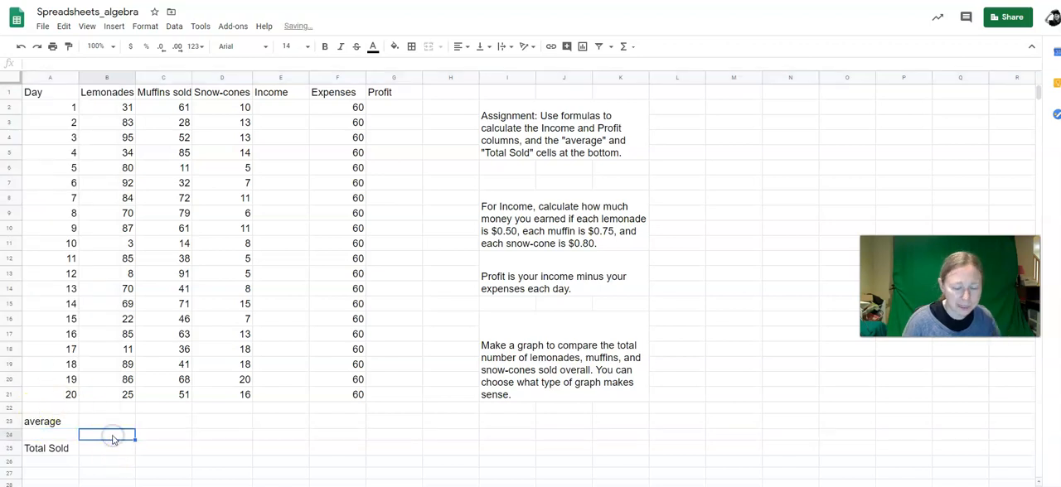
{"action": "type", "text": "Lemonades"}
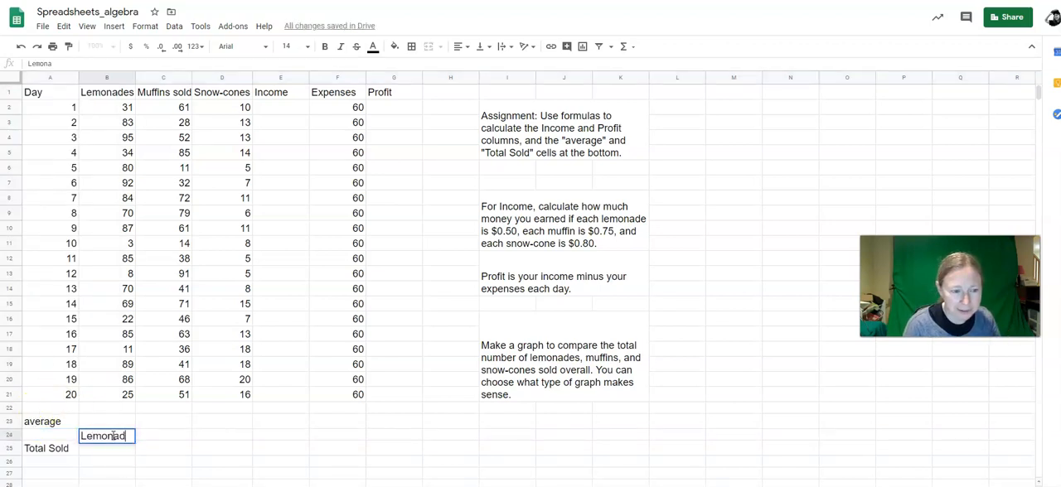
{"action": "key", "text": "Tab"}
{"action": "type", "text": "Muffins"}
{"action": "key", "text": "Tab"}
{"action": "type", "text": "Snowcones"}
{"action": "key", "text": "Return"}
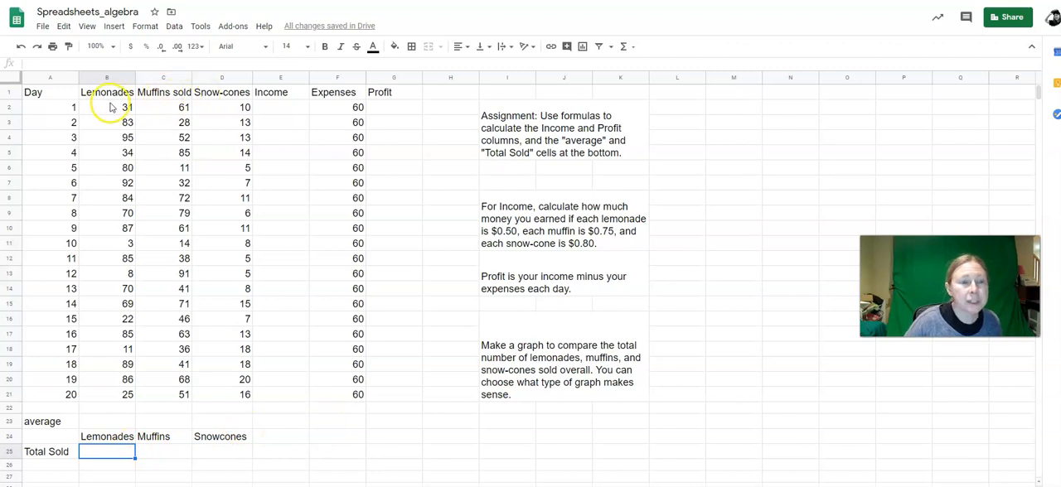
{"action": "left_click", "coordinate": [285, 107]}
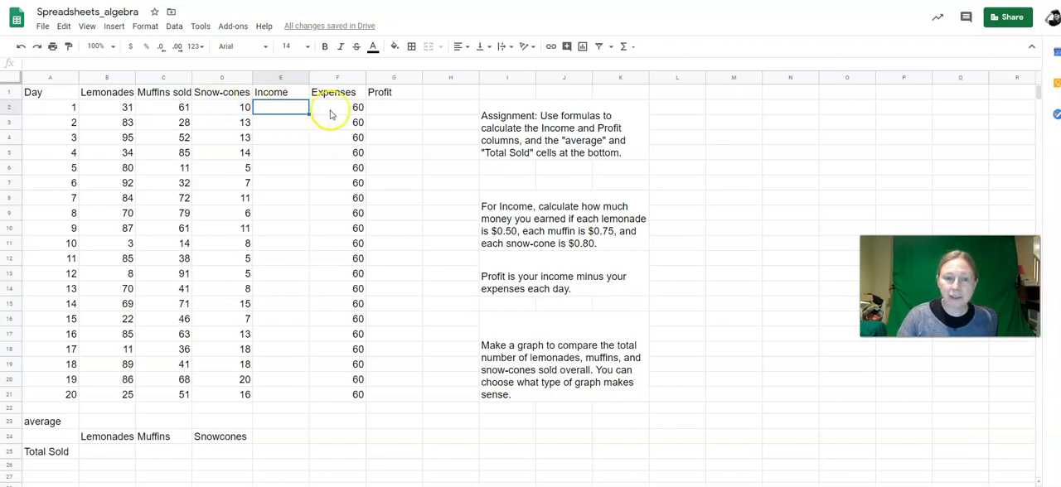
{"action": "left_click_drag", "start_coordinate": [341, 109], "coordinate": [334, 399]}
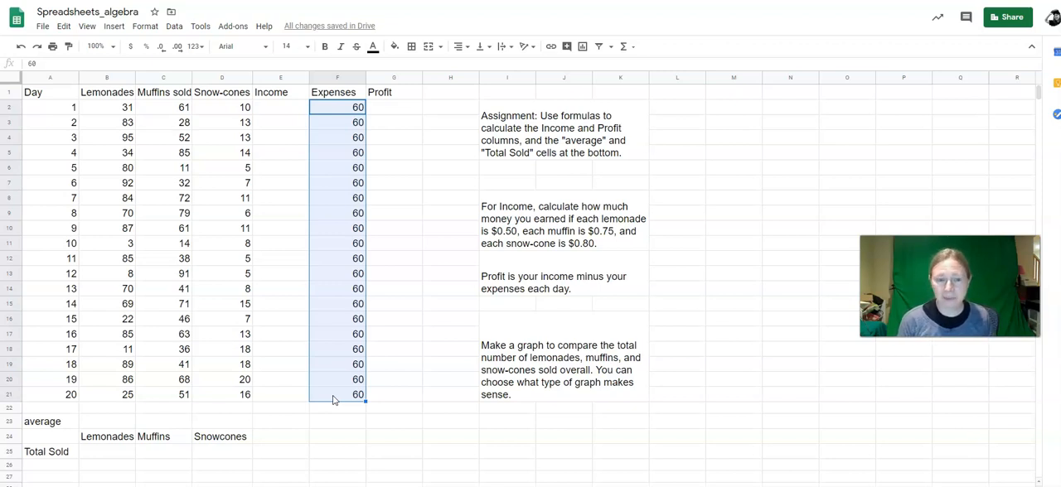
{"action": "left_click", "coordinate": [280, 107]}
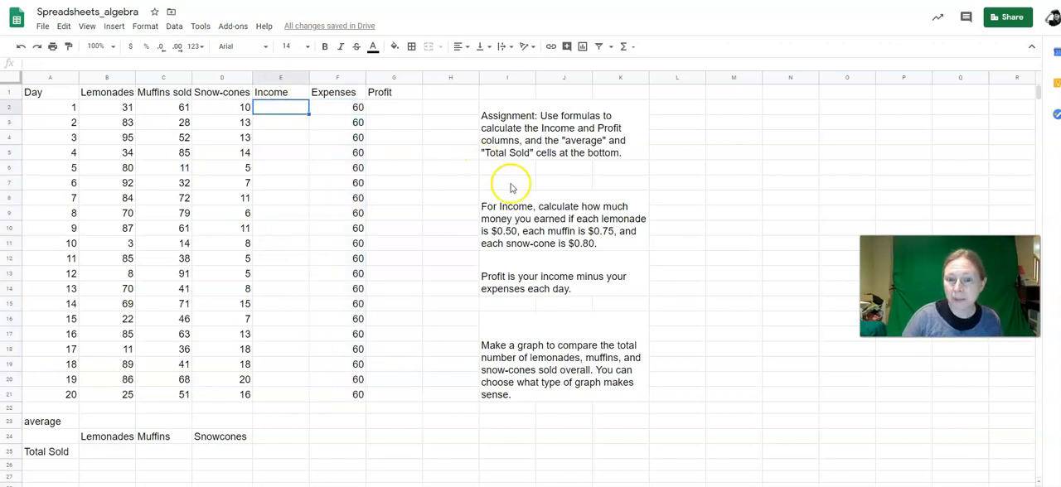
{"action": "left_click", "coordinate": [535, 220]}
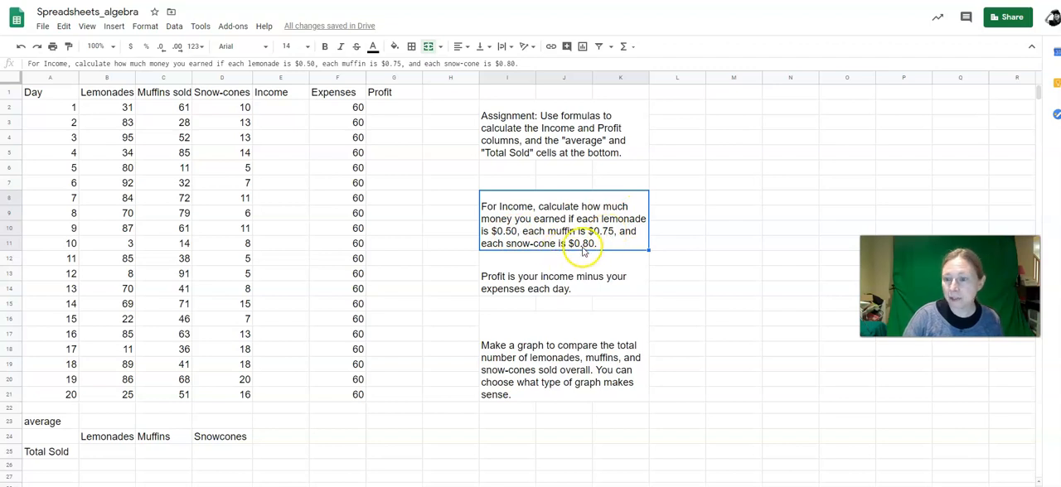
Step: Start the day 1 Income formula in E2 with the lemonade and muffin terms, =0.50*B2+0.75*C2
{"action": "left_click", "coordinate": [278, 109]}
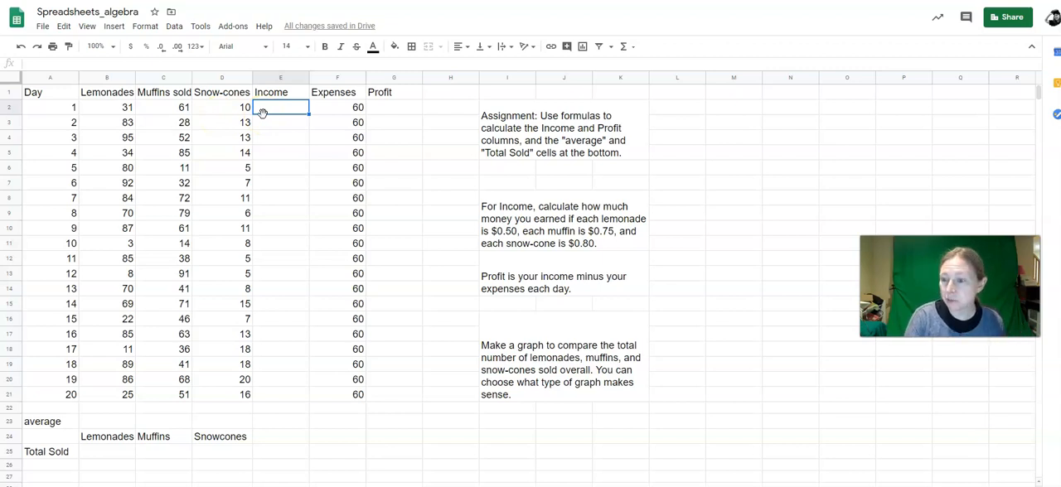
{"action": "type", "text": "="}
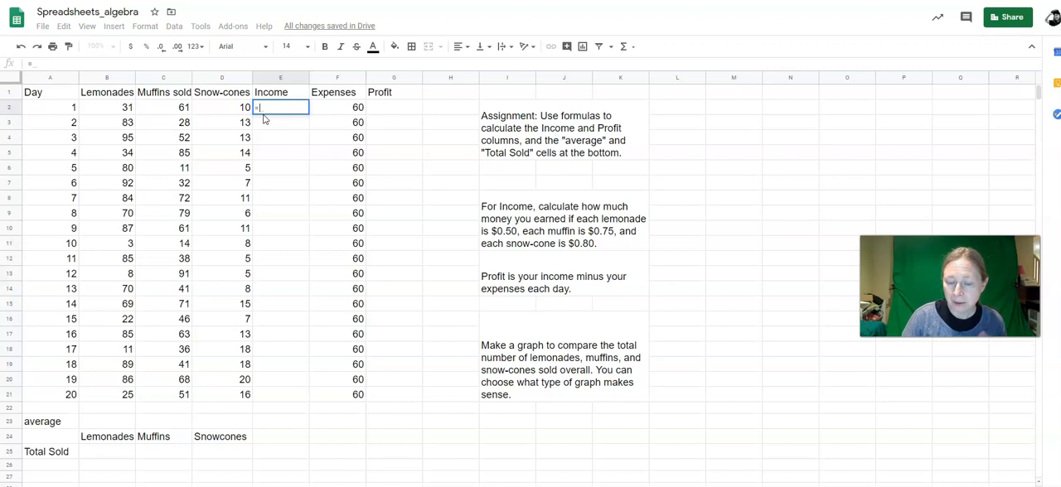
{"action": "type", "text": "0.50"}
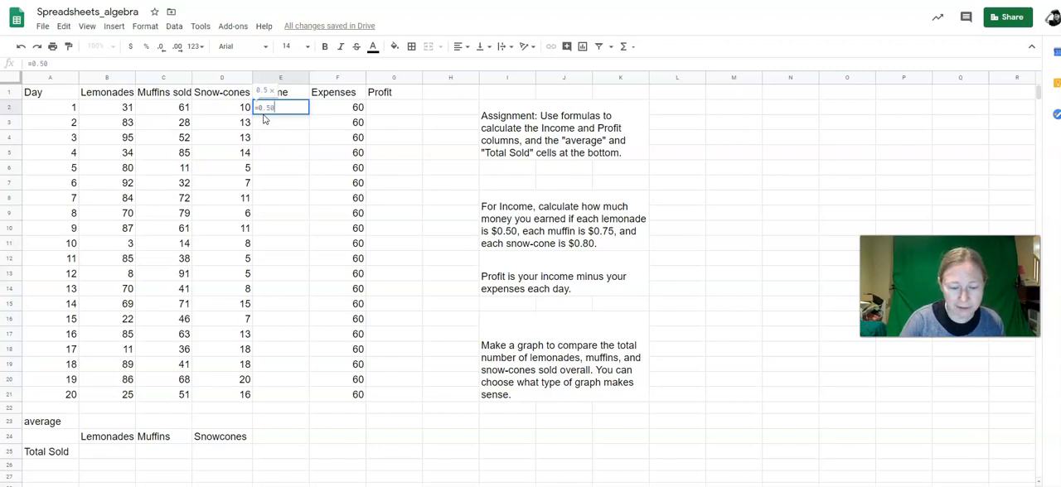
{"action": "type", "text": "*"}
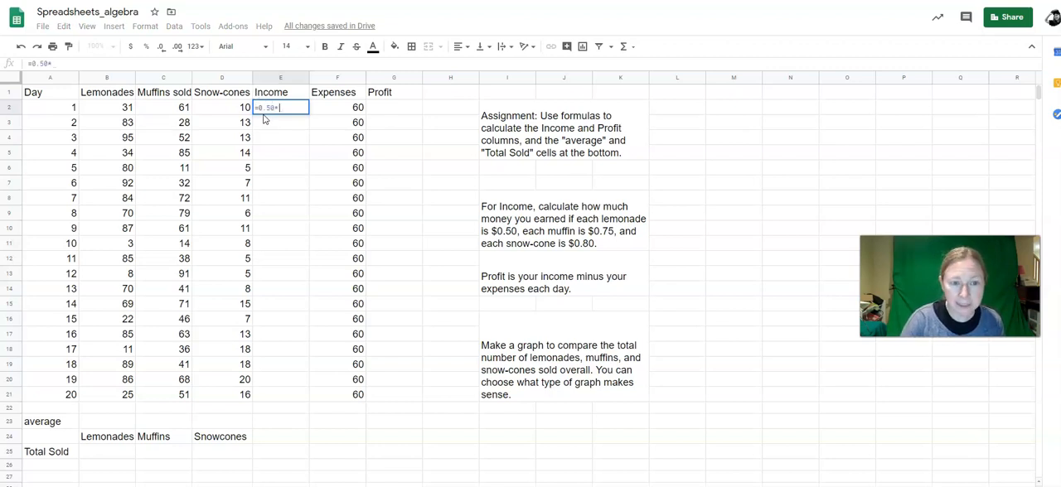
{"action": "left_click", "coordinate": [121, 109]}
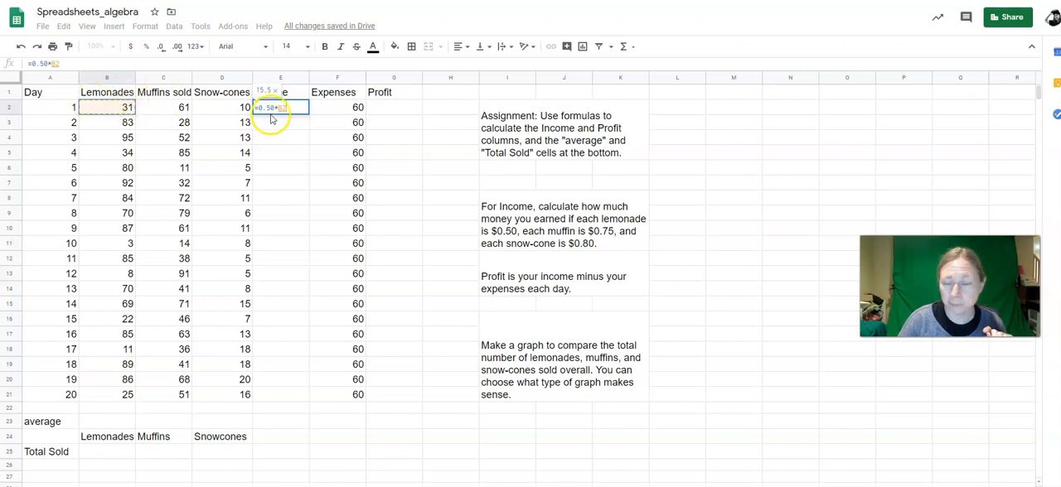
{"action": "type", "text": "+"}
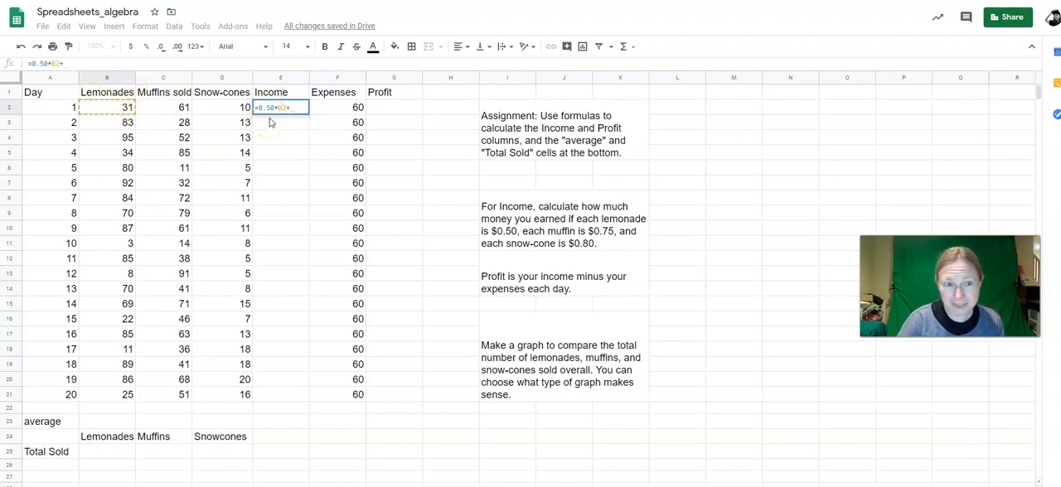
{"action": "type", "text": "0.75"}
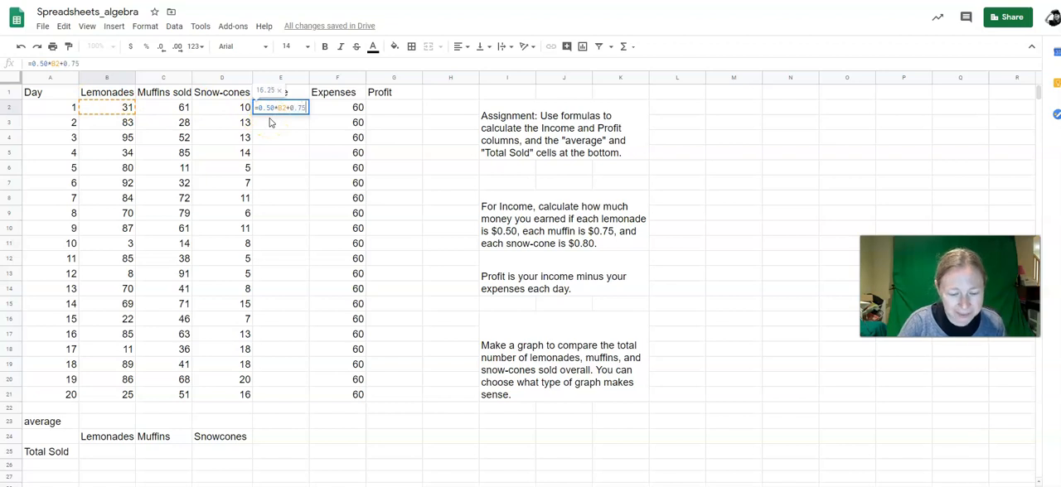
{"action": "type", "text": "*"}
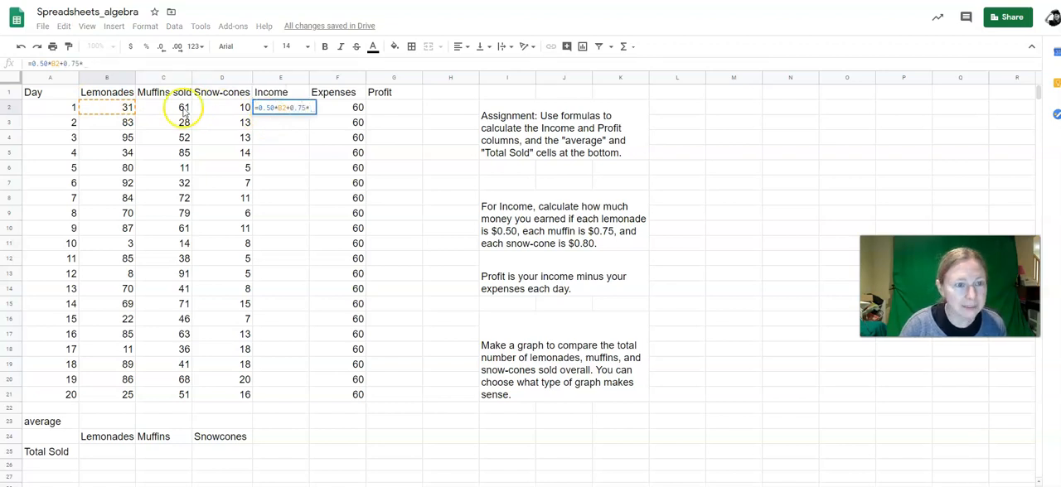
{"action": "left_click", "coordinate": [164, 113]}
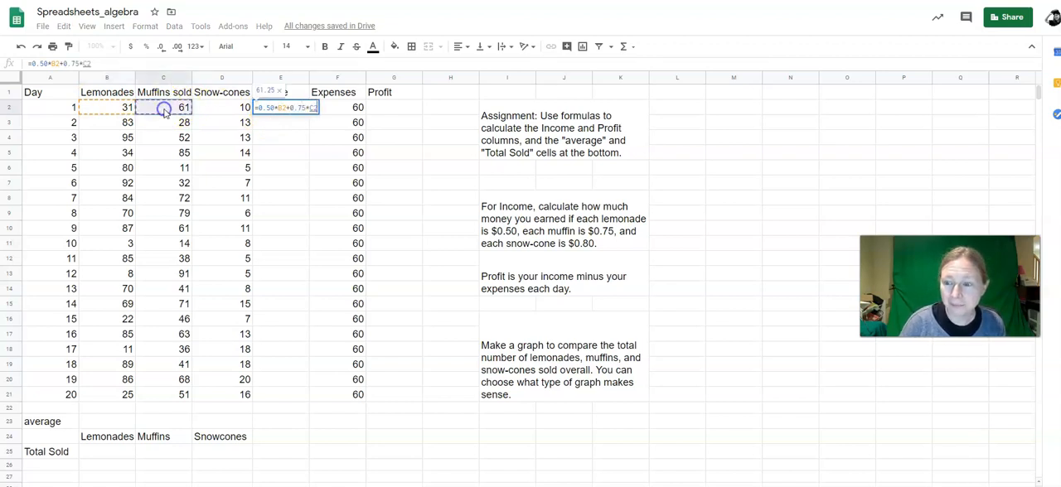
Step: Add the snow-cone term +0.80*D2 to the Income formula in E2 and enter the formula
{"action": "type", "text": "+"}
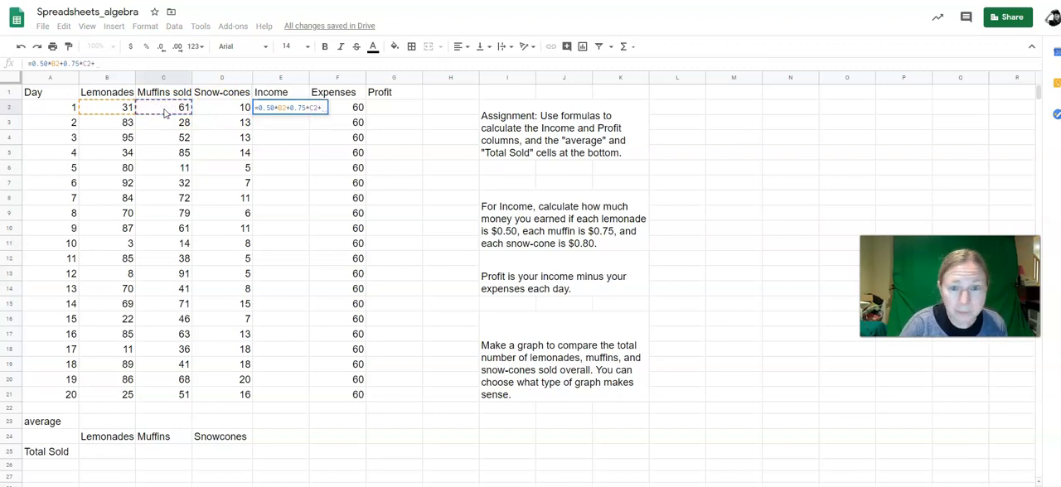
{"action": "type", "text": ".080"}
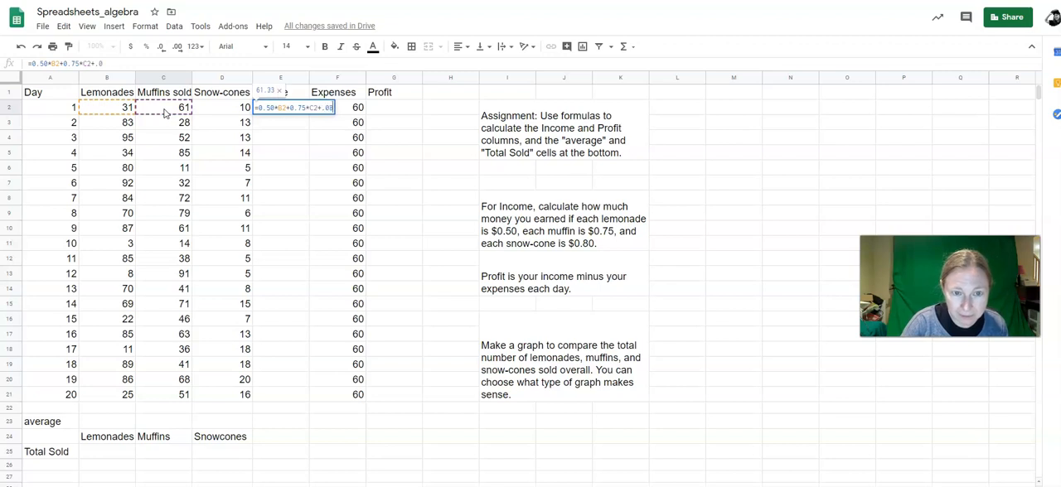
{"action": "key", "text": "BackSpace"}
{"action": "key", "text": "BackSpace"}
{"action": "key", "text": "BackSpace"}
{"action": "type", "text": "80"}
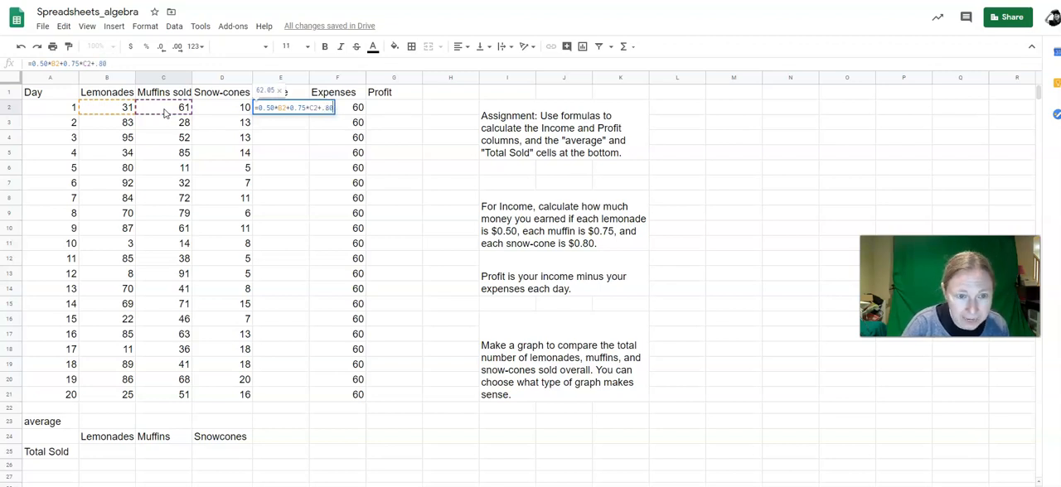
{"action": "key", "text": "Left"}
{"action": "key", "text": "Left"}
{"action": "key", "text": "Left"}
{"action": "type", "text": "0"}
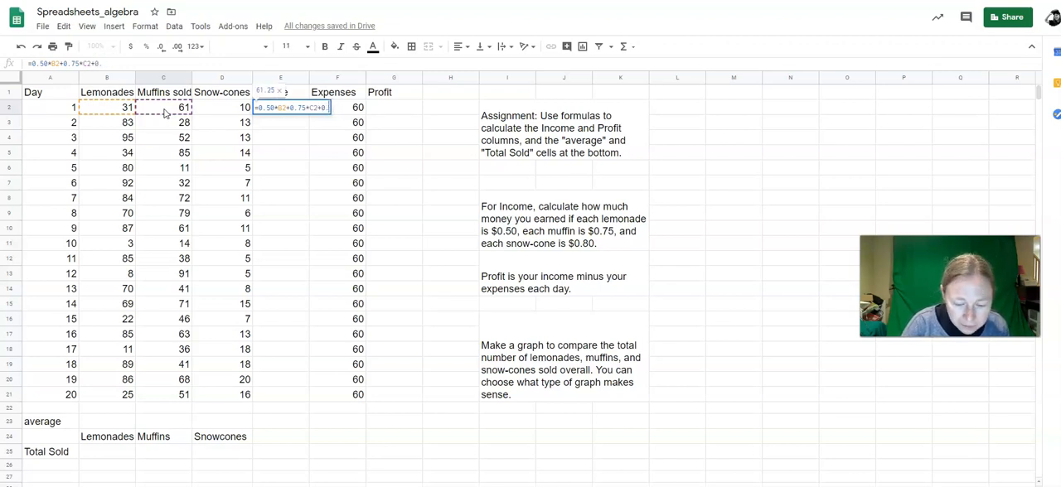
{"action": "key", "text": "End"}
{"action": "type", "text": "*"}
{"action": "left_click", "coordinate": [217, 111]}
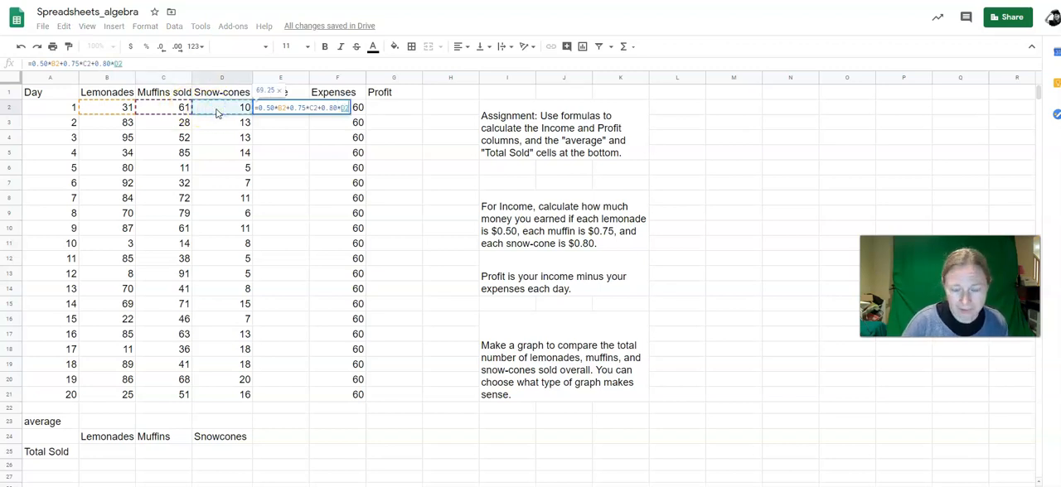
{"action": "key", "text": "Return"}
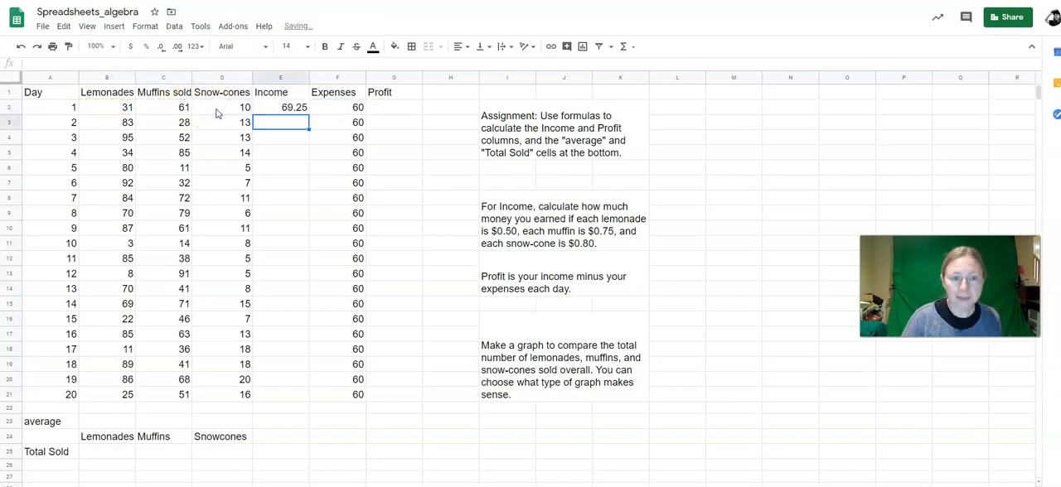
Step: Calculate the day 1 Profit in G2 as income minus expenses with the formula =E2-F2
{"action": "left_click", "coordinate": [290, 110]}
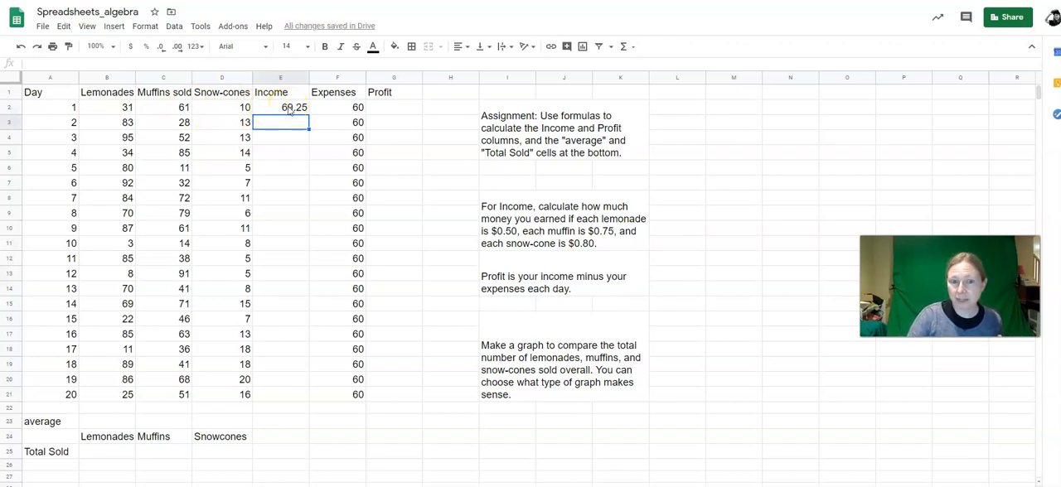
{"action": "left_click", "coordinate": [401, 110]}
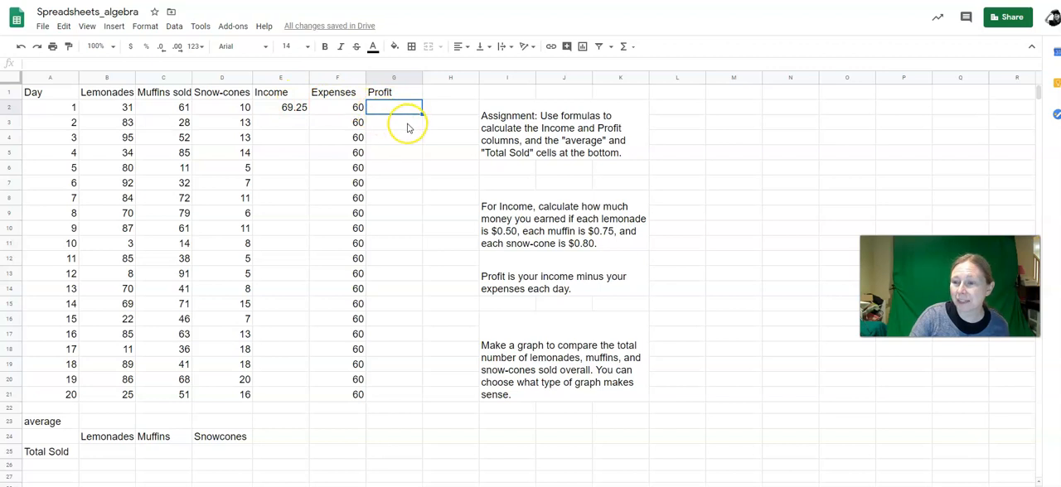
{"action": "type", "text": "="}
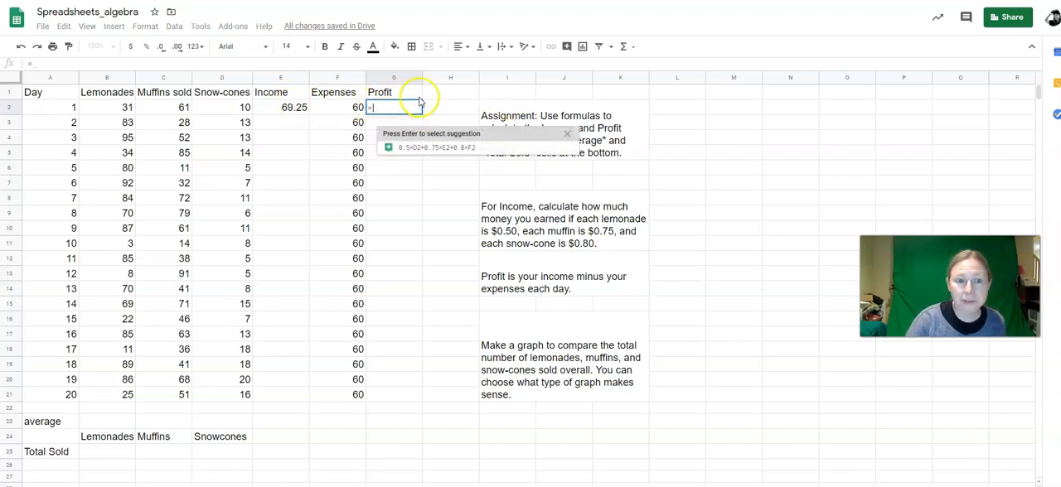
{"action": "left_click", "coordinate": [263, 109]}
{"action": "type", "text": "-"}
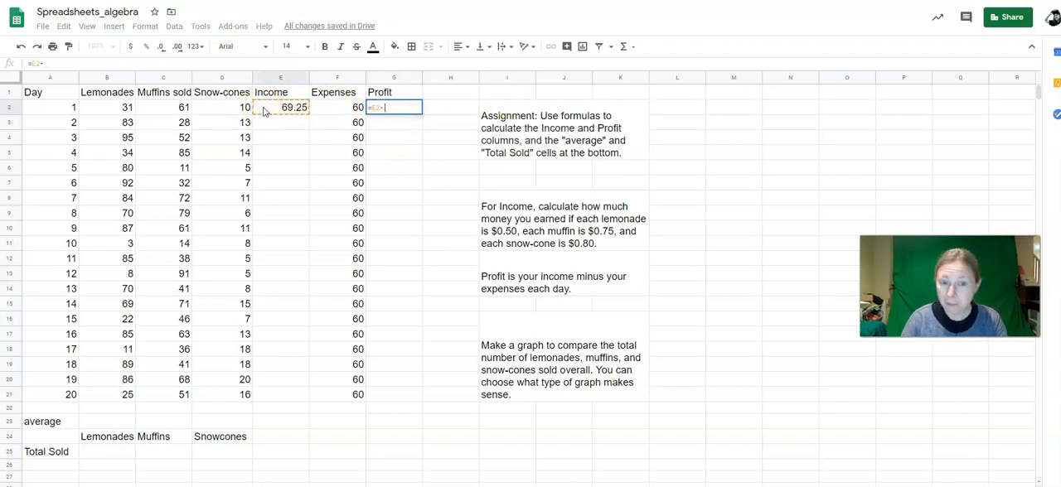
{"action": "left_click", "coordinate": [349, 106]}
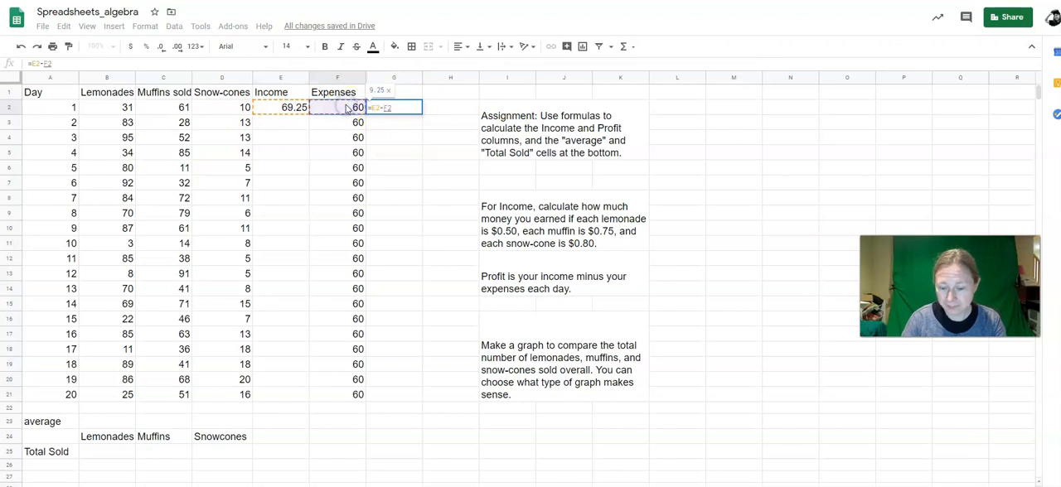
{"action": "key", "text": "Return"}
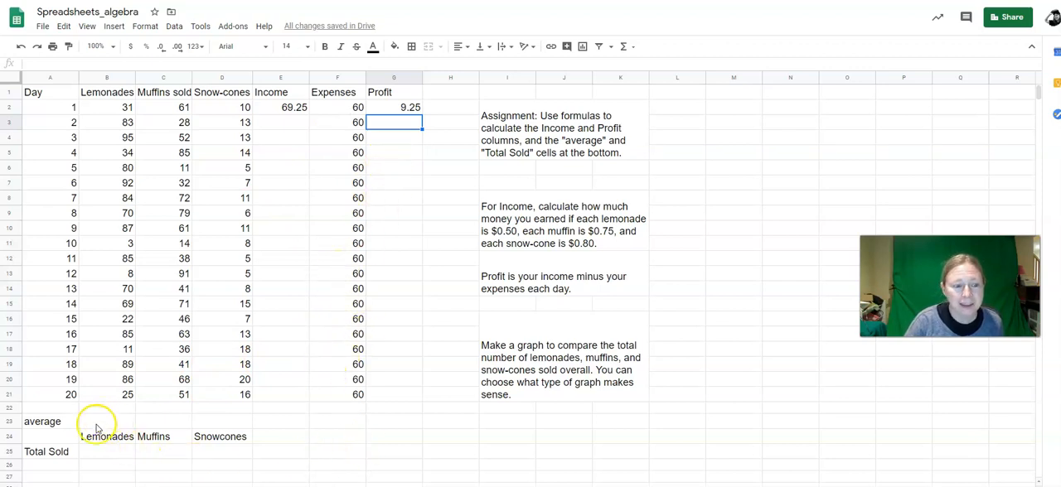
{"action": "left_click_drag", "start_coordinate": [101, 425], "coordinate": [401, 423]}
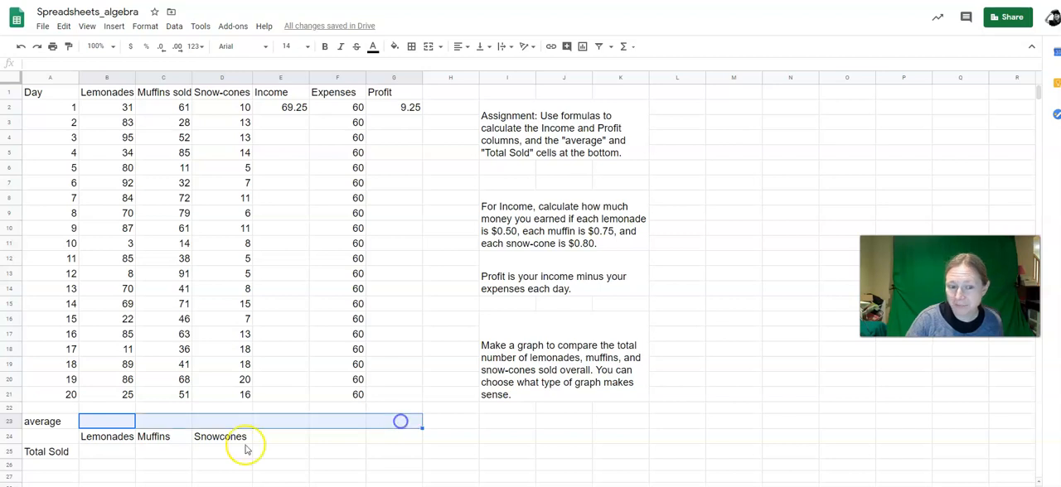
{"action": "left_click", "coordinate": [112, 454]}
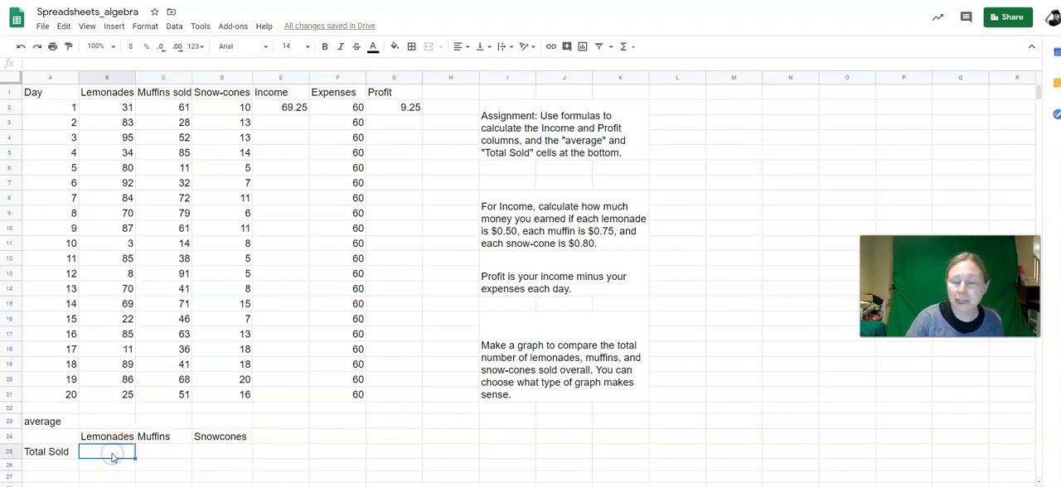
Step: Select the Total Sold cells in row 25, and finish with the product labels and their total cells, B24:D25, selected
{"action": "left_click_drag", "start_coordinate": [112, 454], "coordinate": [263, 454]}
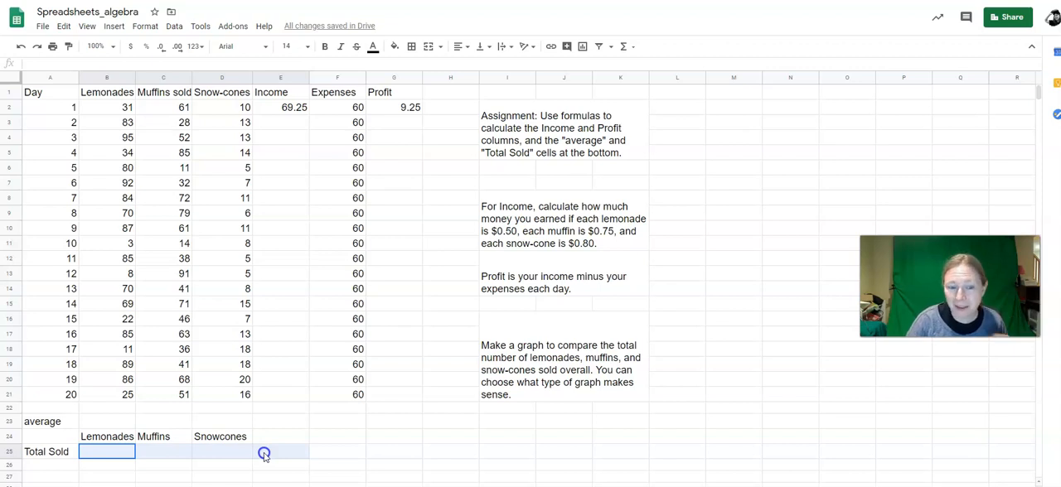
{"action": "left_click_drag", "start_coordinate": [264, 455], "coordinate": [390, 457]}
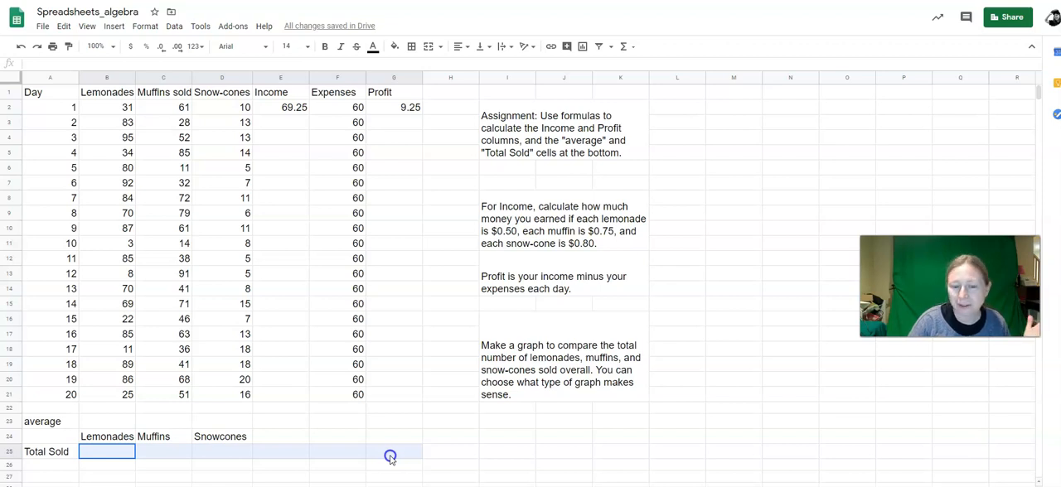
{"action": "left_click", "coordinate": [222, 454]}
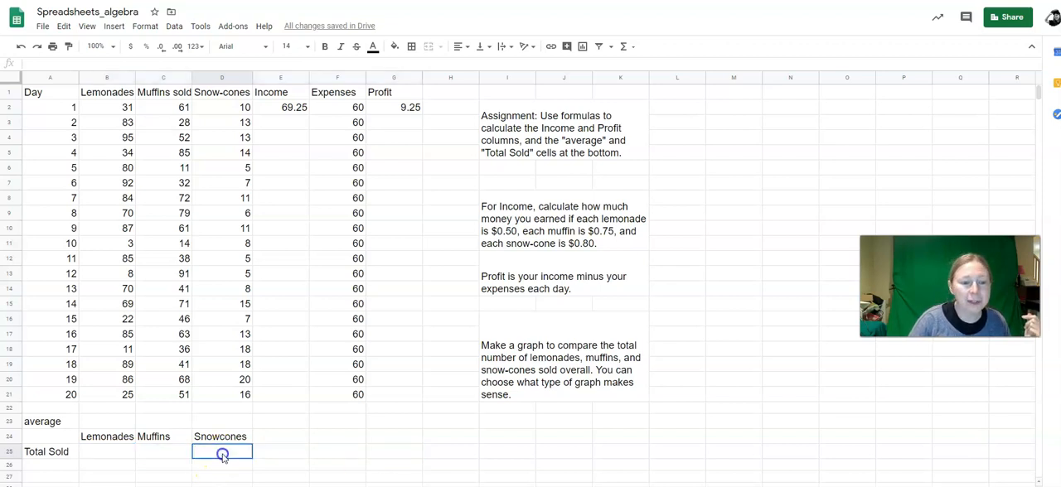
{"action": "left_click_drag", "start_coordinate": [96, 438], "coordinate": [214, 450]}
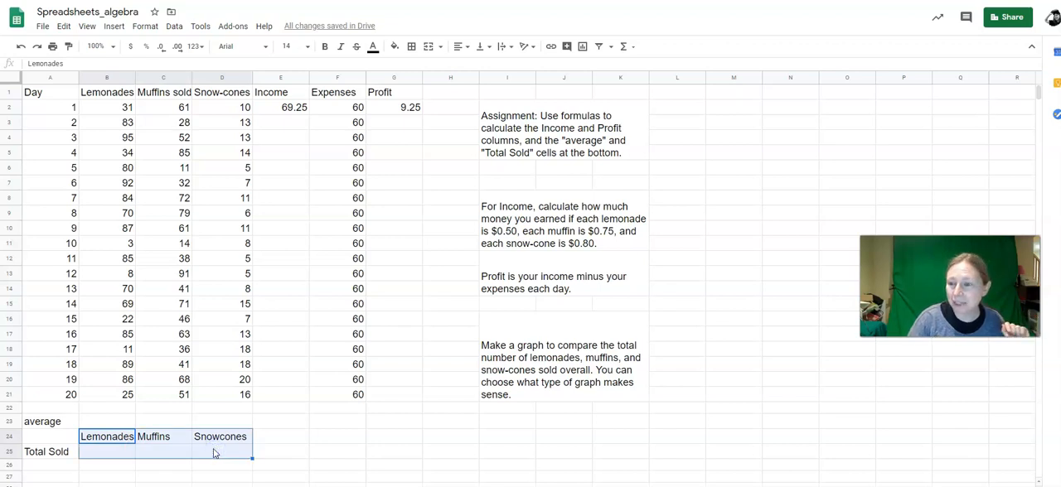
Step: Clear the day 1 Income formula in E2 and the day 1 Profit formula in G2
{"action": "left_click", "coordinate": [268, 113]}
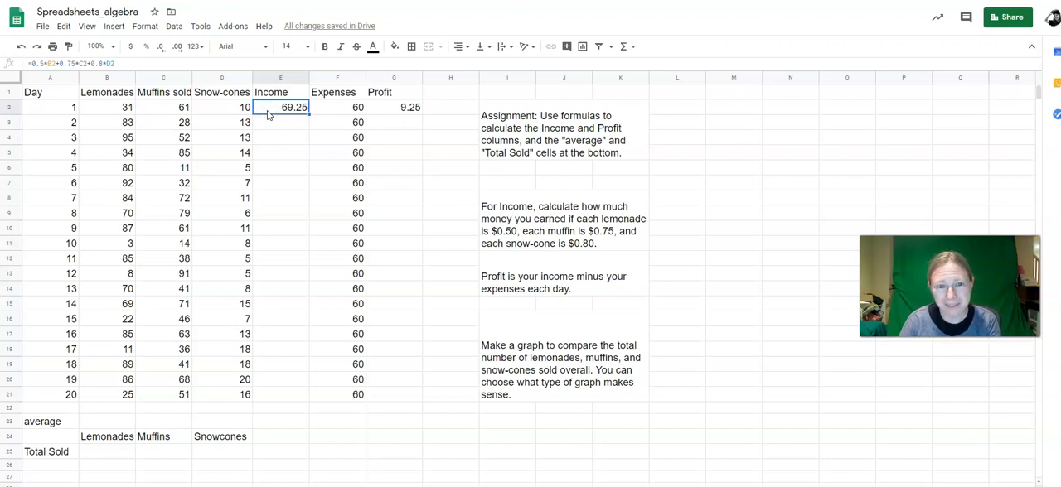
{"action": "key", "text": "Delete"}
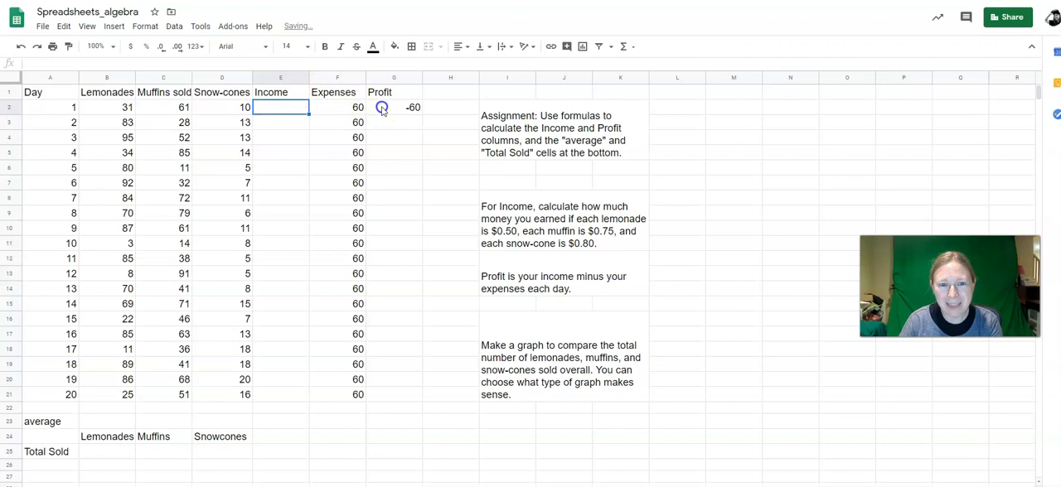
{"action": "left_click", "coordinate": [381, 109]}
{"action": "key", "text": "Delete"}
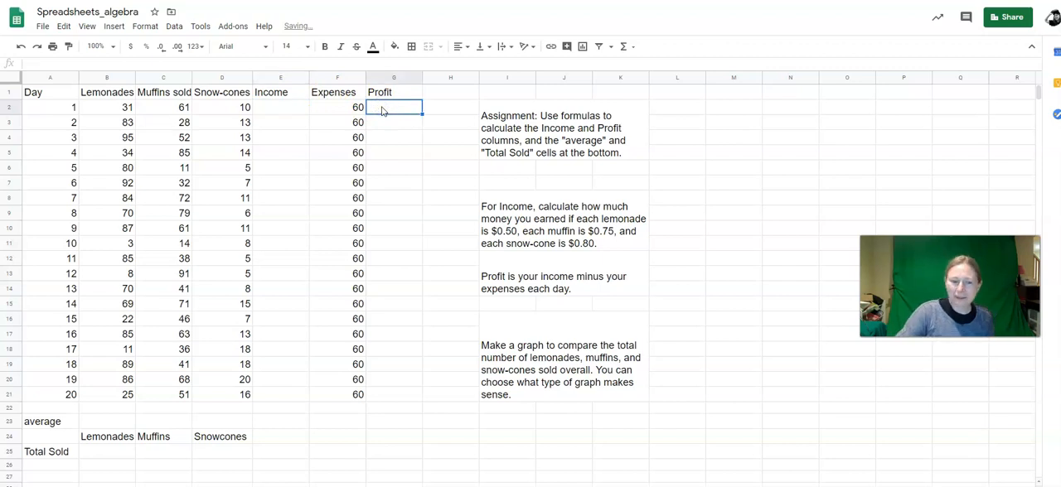